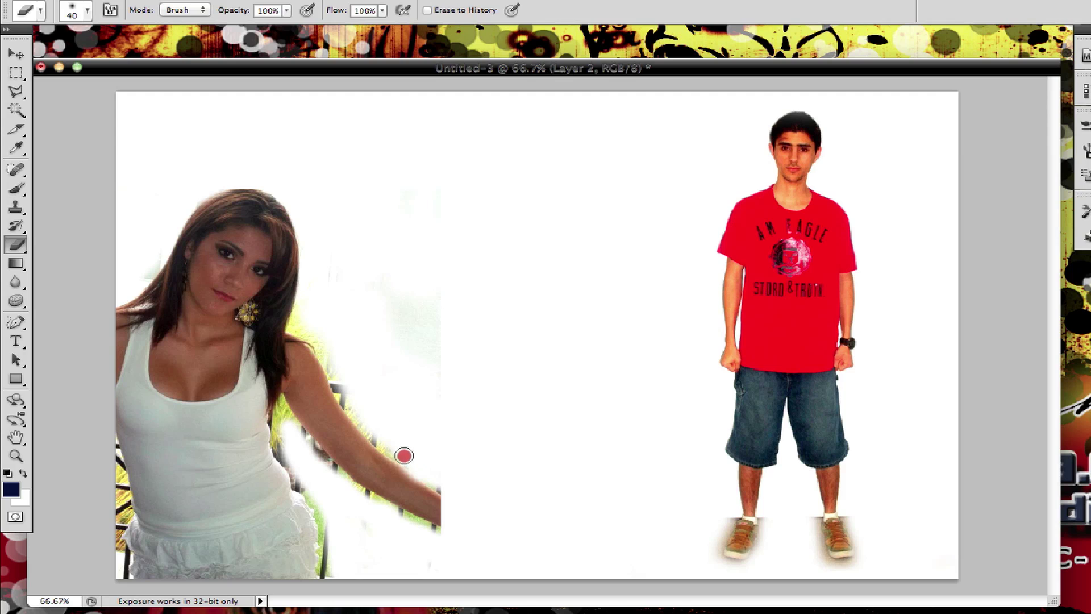
# Step: Erase more of the leftover background beside the woman's outstretched arm on Layer 2
pyautogui.moveTo(325, 355)
pyautogui.mouseDown()
pyautogui.moveTo(300, 315)
pyautogui.moveTo(362, 290)
pyautogui.mouseUp()
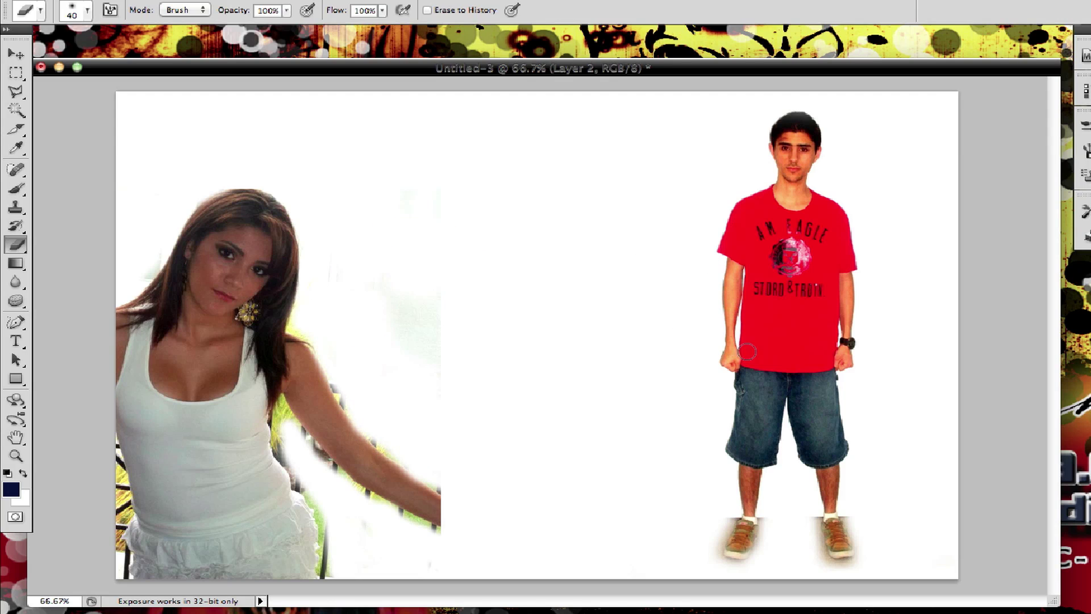
pyautogui.click(19, 111)
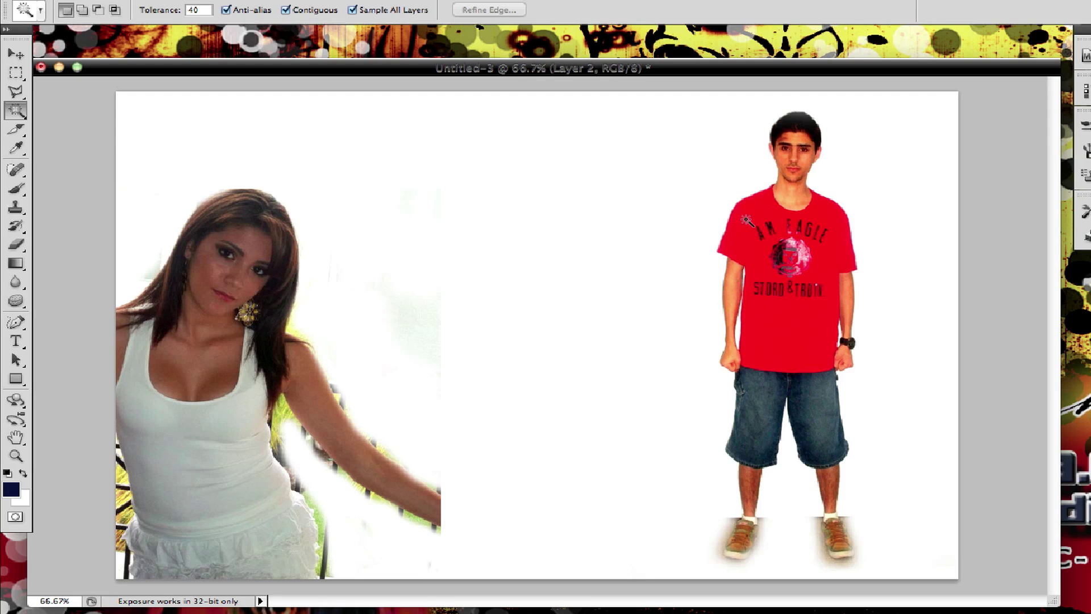
pyautogui.moveTo(152, 69); pyautogui.dragTo(224, 70)
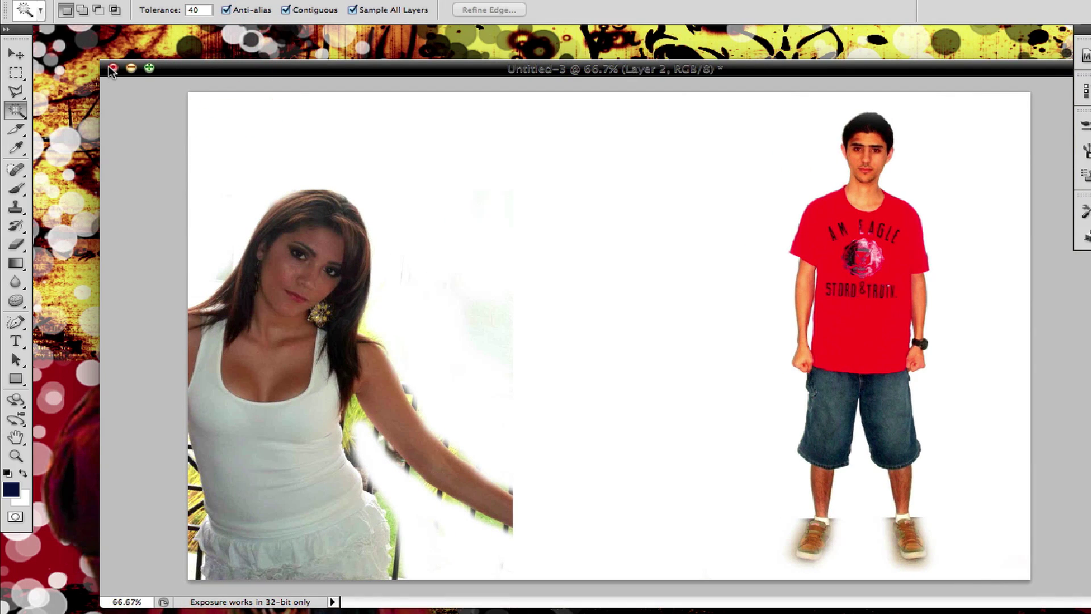
# Step: Delete Layer 2 and Layer 1 from Untitled-3, leaving only the white Background layer
pyautogui.click(16, 53)
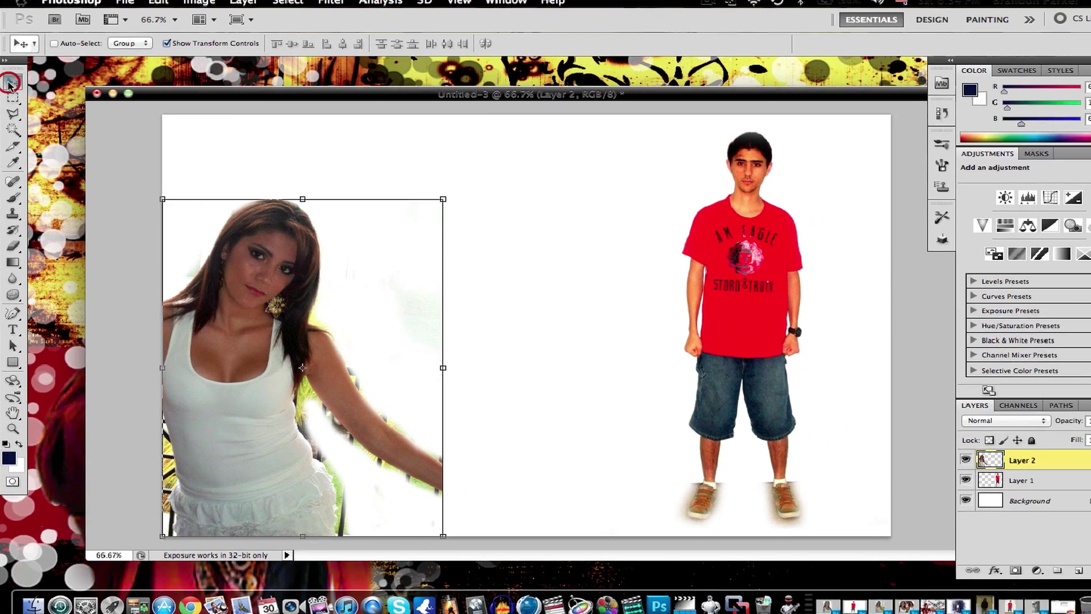
pyautogui.press('BackSpace')
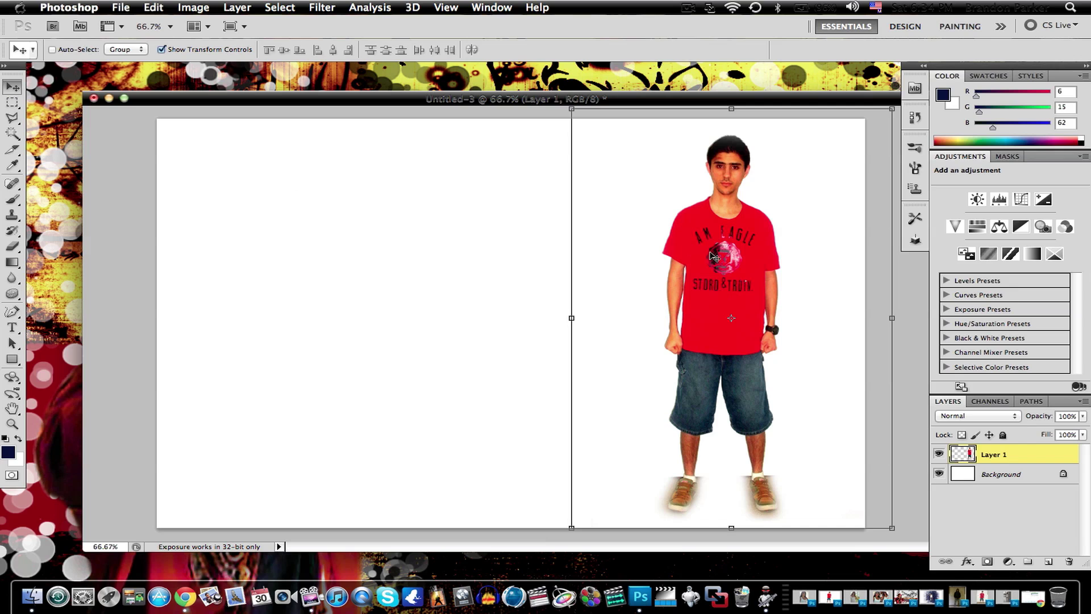
pyautogui.press('BackSpace')
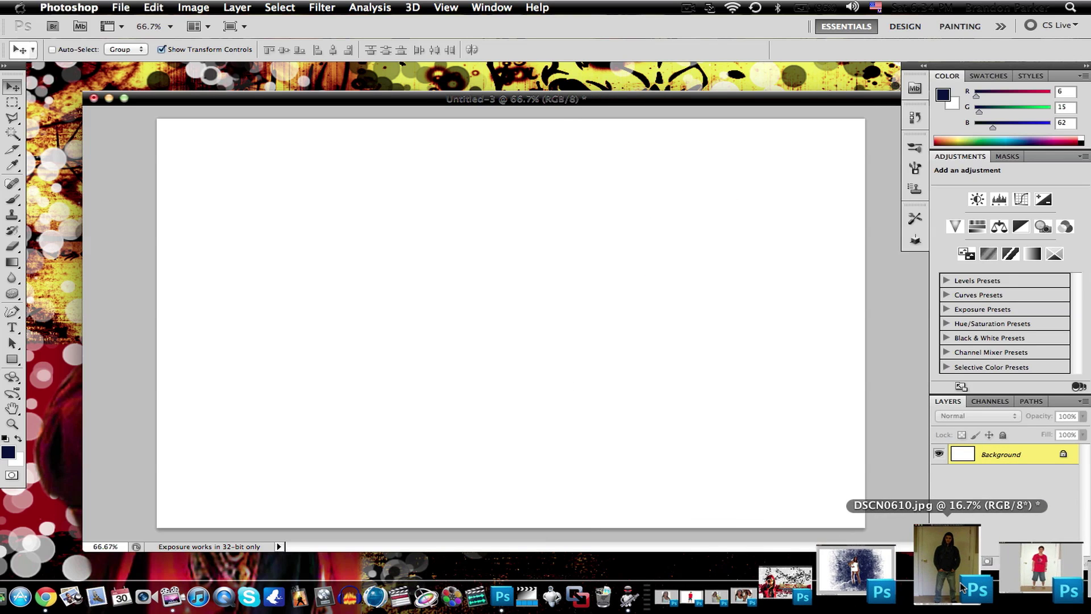
# Step: Restore the minimized DSCN0600.jpg photo and copy it onto the Untitled-3 canvas as a new layer
pyautogui.click(981, 571)
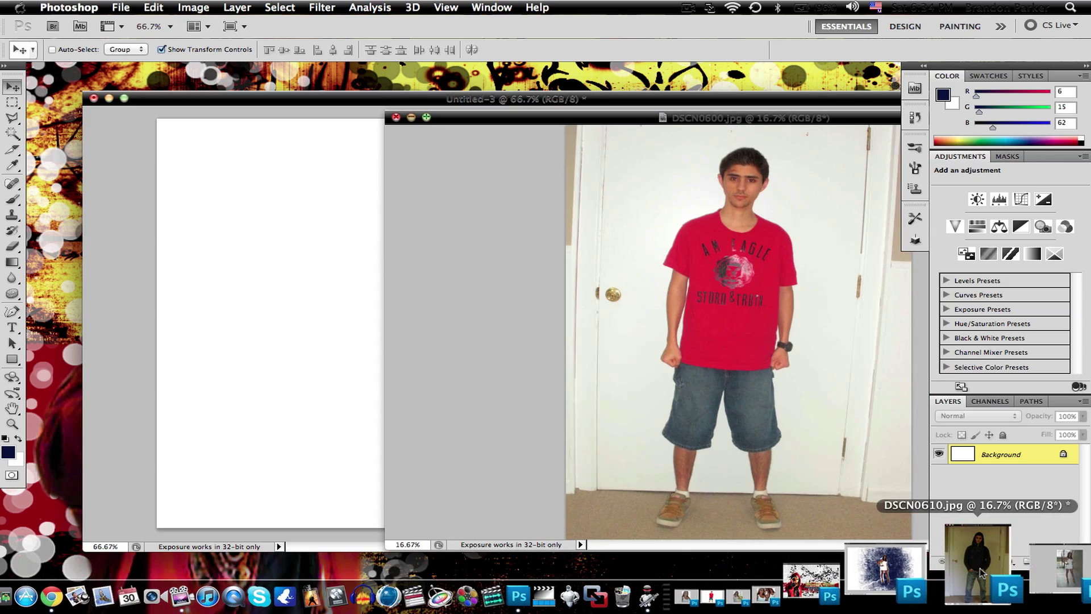
pyautogui.moveTo(576, 120); pyautogui.dragTo(493, 143)
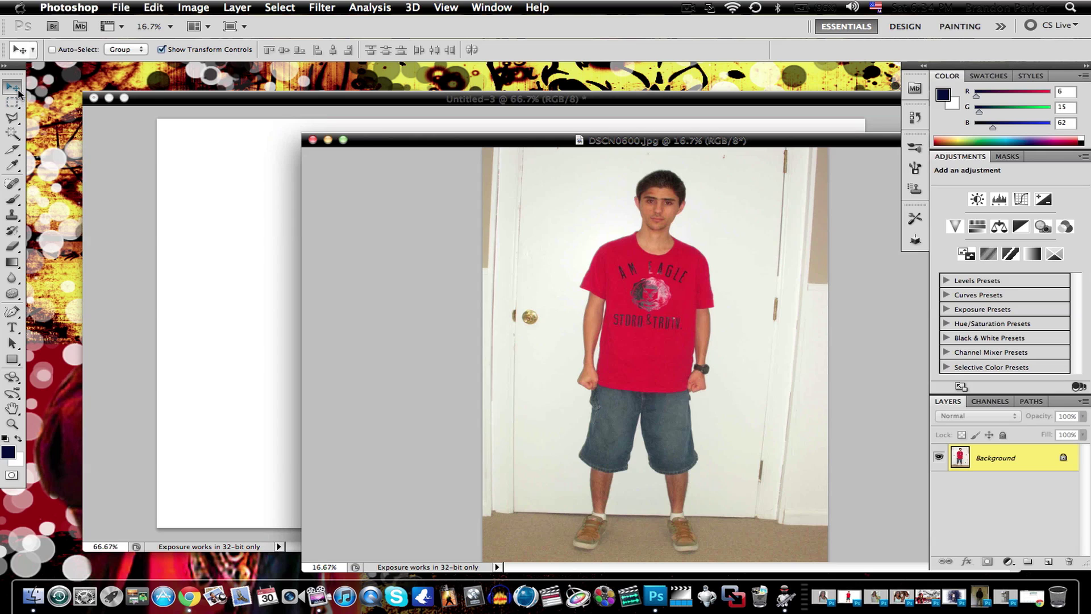
pyautogui.moveTo(530, 225); pyautogui.dragTo(233, 217)
# Step: Scale the man's photo to about 21% width and 23% height, centre it on the canvas and apply the transformation
pyautogui.moveTo(306, 213); pyautogui.dragTo(541, 418)
pyautogui.moveTo(286, 136); pyautogui.dragTo(819, 521)
pyautogui.moveTo(885, 539); pyautogui.dragTo(500, 188)
pyautogui.moveTo(584, 292); pyautogui.dragTo(628, 298)
pyautogui.moveTo(508, 440); pyautogui.dragTo(520, 526)
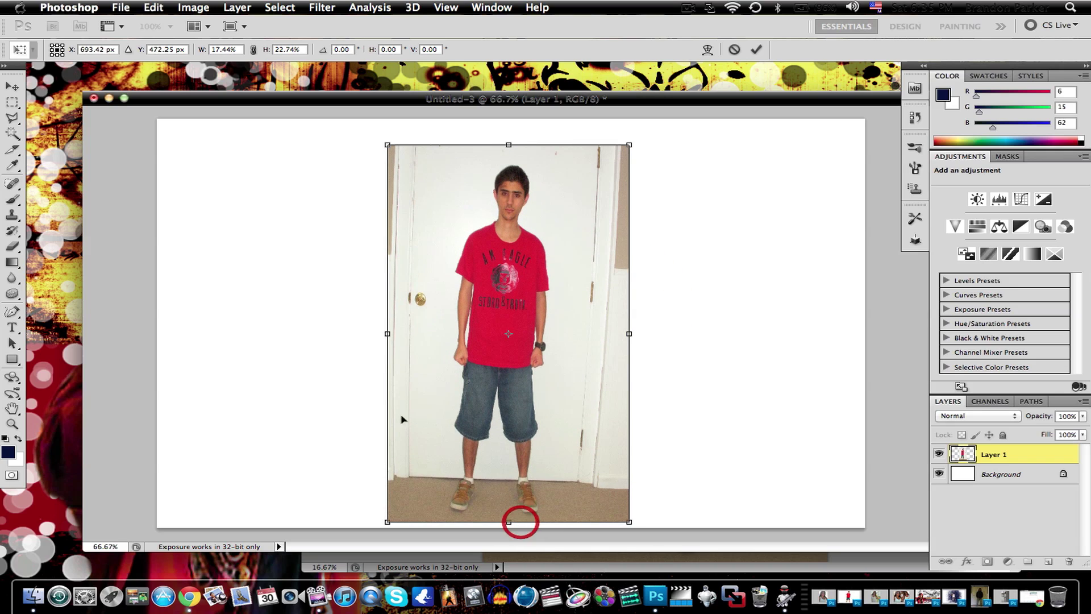
pyautogui.moveTo(391, 334); pyautogui.dragTo(337, 334)
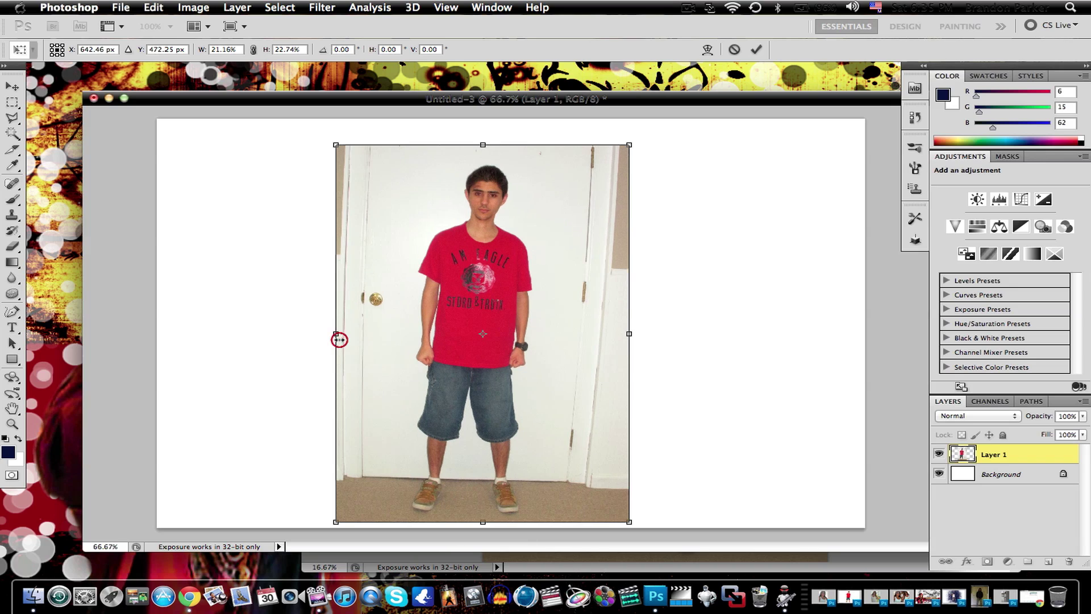
pyautogui.click(13, 248)
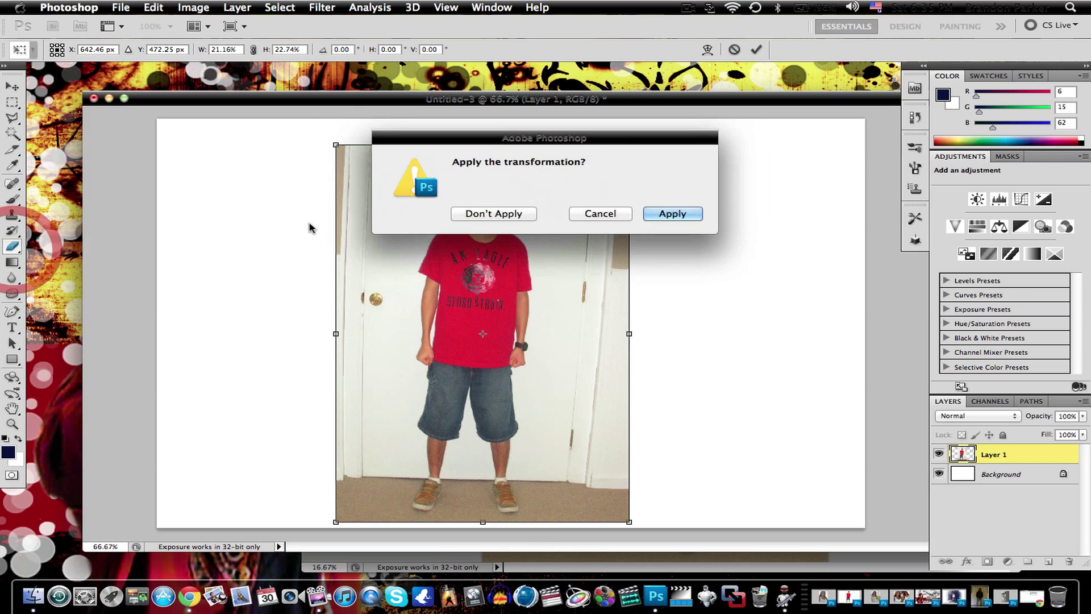
pyautogui.click(664, 214)
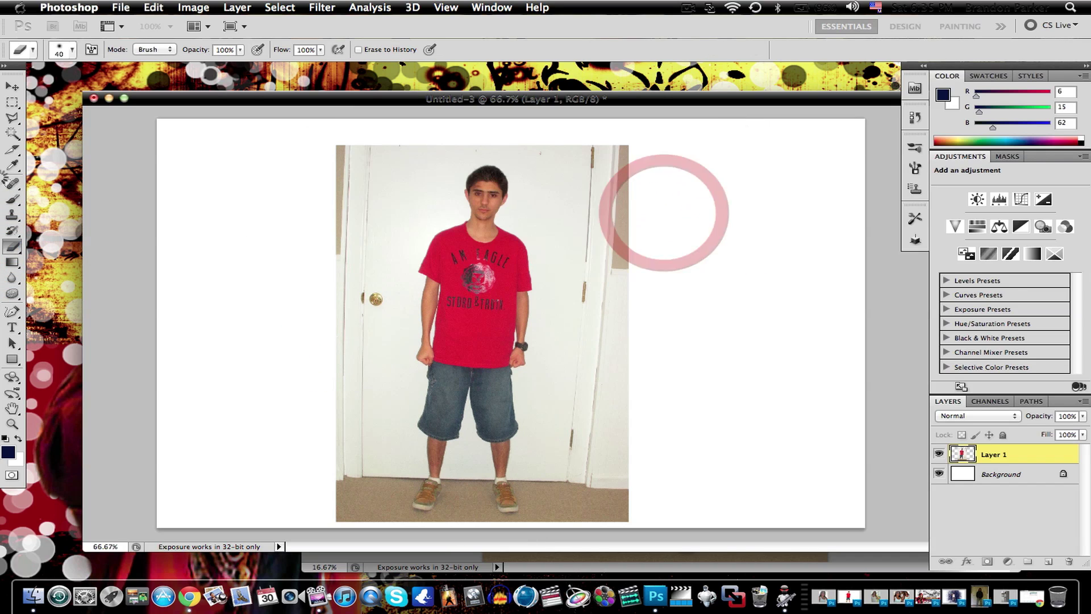
# Step: Erase the door, wall and floor edges around the man on Layer 1 with a soft 135 px eraser
pyautogui.click(12, 230)
pyautogui.click(12, 248)
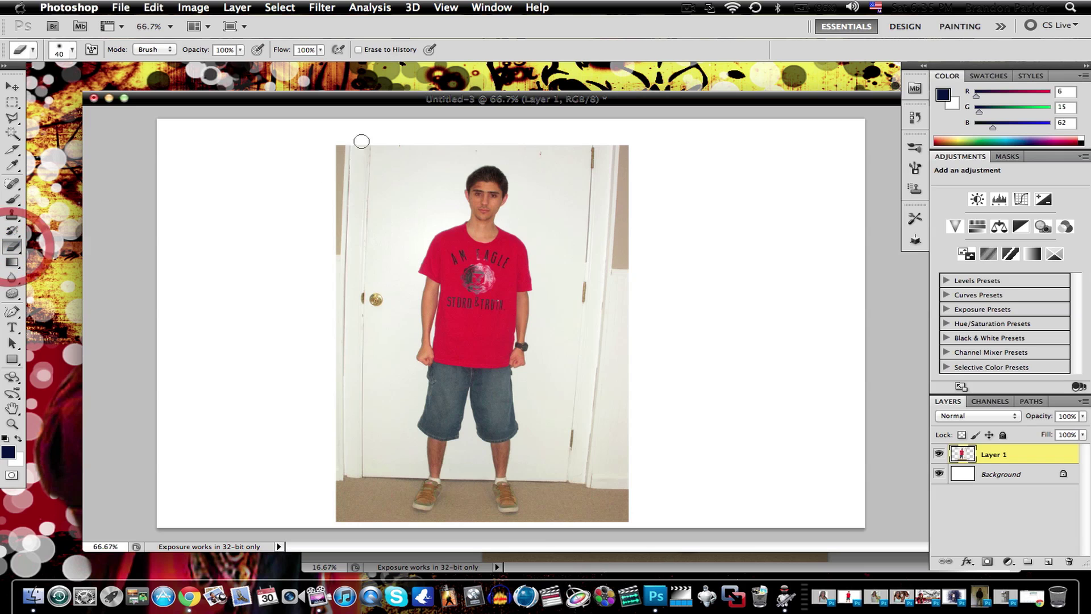
pyautogui.click(61, 50)
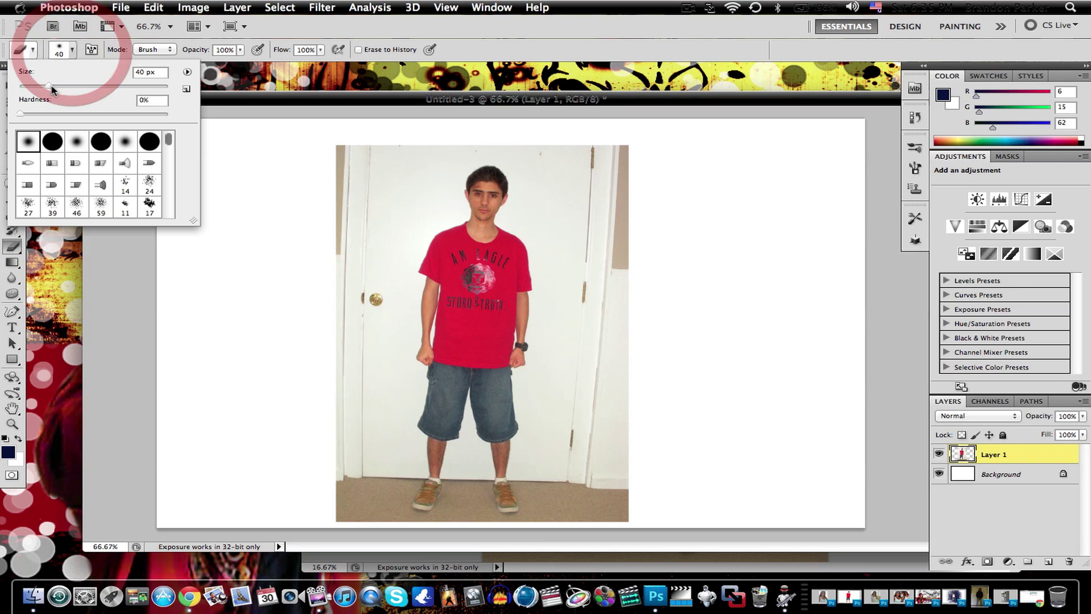
pyautogui.moveTo(54, 86); pyautogui.dragTo(98, 85)
pyautogui.click(302, 165)
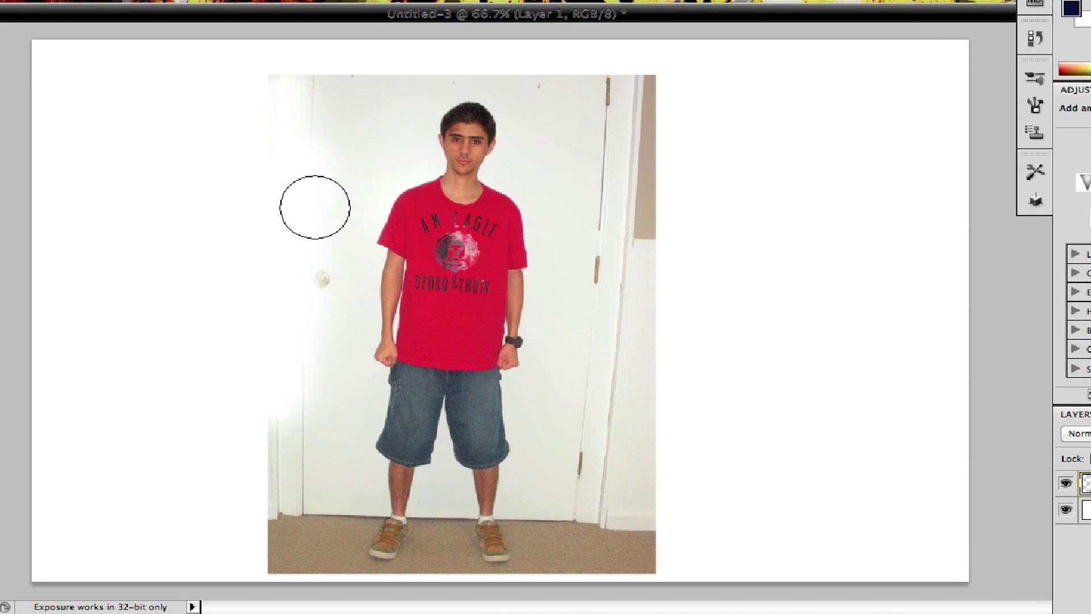
pyautogui.moveTo(371, 246); pyautogui.dragTo(360, 495)
pyautogui.moveTo(300, 537)
pyautogui.mouseDown()
pyautogui.moveTo(306, 559)
pyautogui.moveTo(283, 585)
pyautogui.mouseUp()
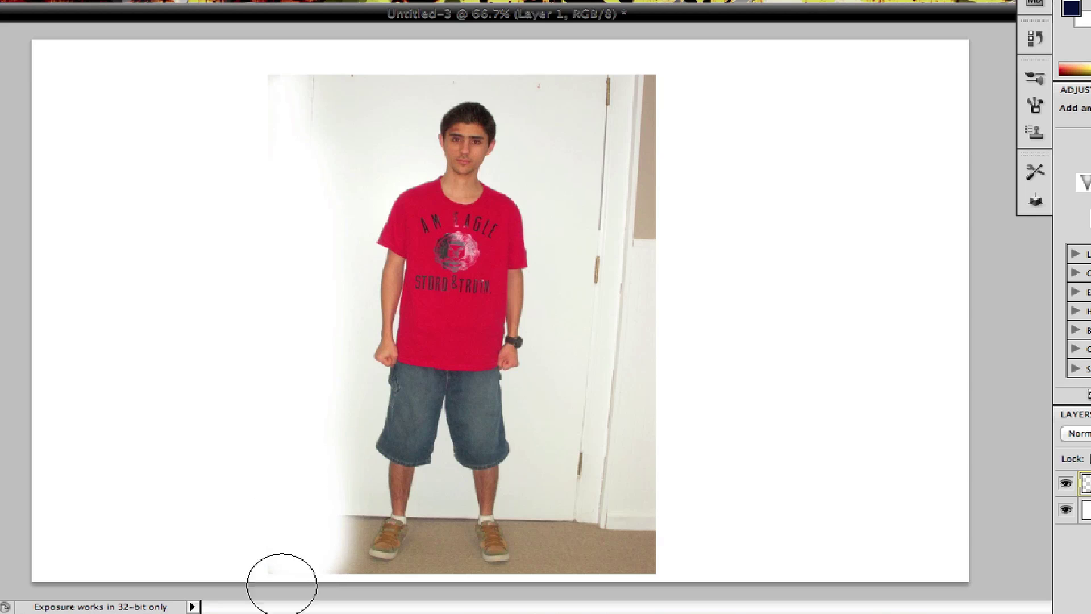
pyautogui.moveTo(287, 80)
pyautogui.mouseDown()
pyautogui.moveTo(313, 67)
pyautogui.moveTo(316, 164)
pyautogui.moveTo(353, 64)
pyautogui.moveTo(326, 153)
pyautogui.moveTo(342, 99)
pyautogui.moveTo(347, 118)
pyautogui.moveTo(400, 27)
pyautogui.mouseUp()
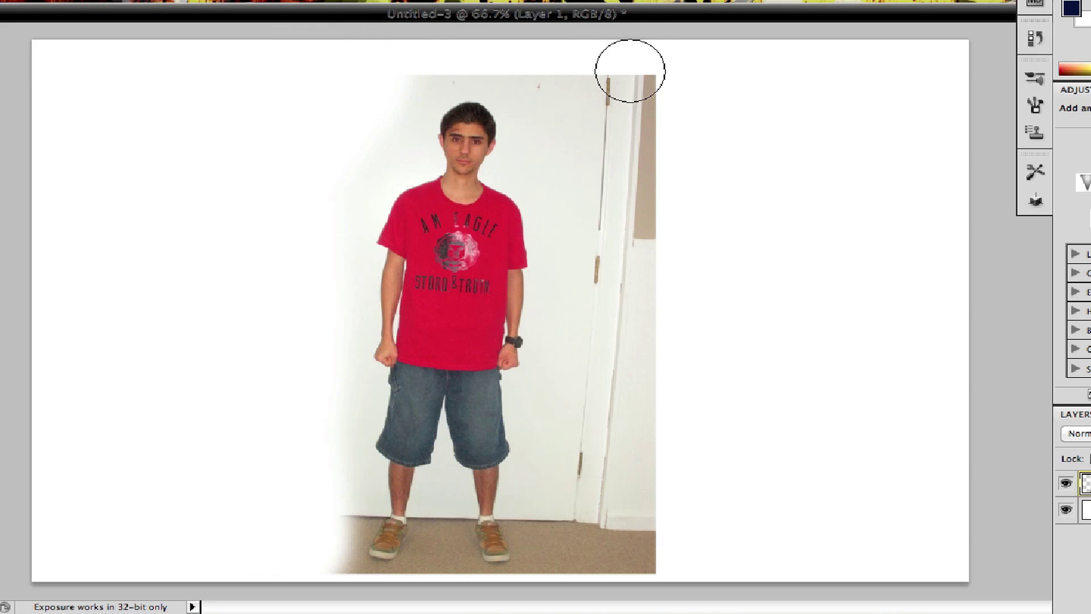
pyautogui.moveTo(630, 71)
pyautogui.mouseDown()
pyautogui.moveTo(645, 119)
pyautogui.moveTo(640, 172)
pyautogui.moveTo(613, 84)
pyautogui.moveTo(608, 128)
pyautogui.moveTo(630, 247)
pyautogui.moveTo(651, 283)
pyautogui.moveTo(640, 439)
pyautogui.moveTo(635, 320)
pyautogui.moveTo(669, 484)
pyautogui.moveTo(660, 553)
pyautogui.moveTo(626, 468)
pyautogui.moveTo(609, 536)
pyautogui.moveTo(585, 158)
pyautogui.moveTo(561, 69)
pyautogui.moveTo(507, 47)
pyautogui.moveTo(432, 48)
pyautogui.mouseUp()
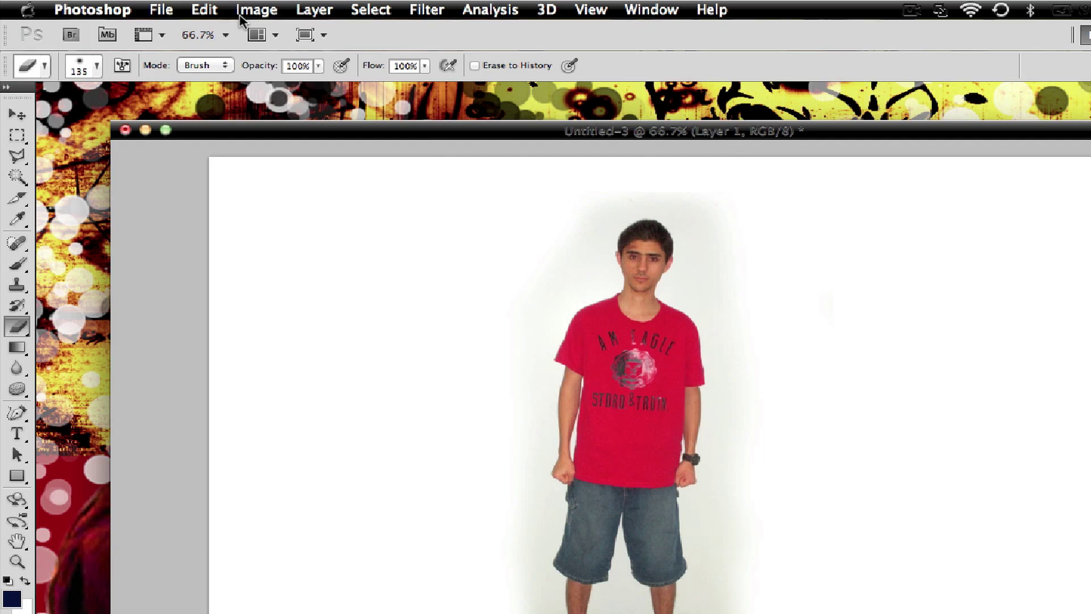
# Step: Apply Brightness/Contrast to Layer 1 with brightness 20 and contrast 40
pyautogui.click(254, 10)
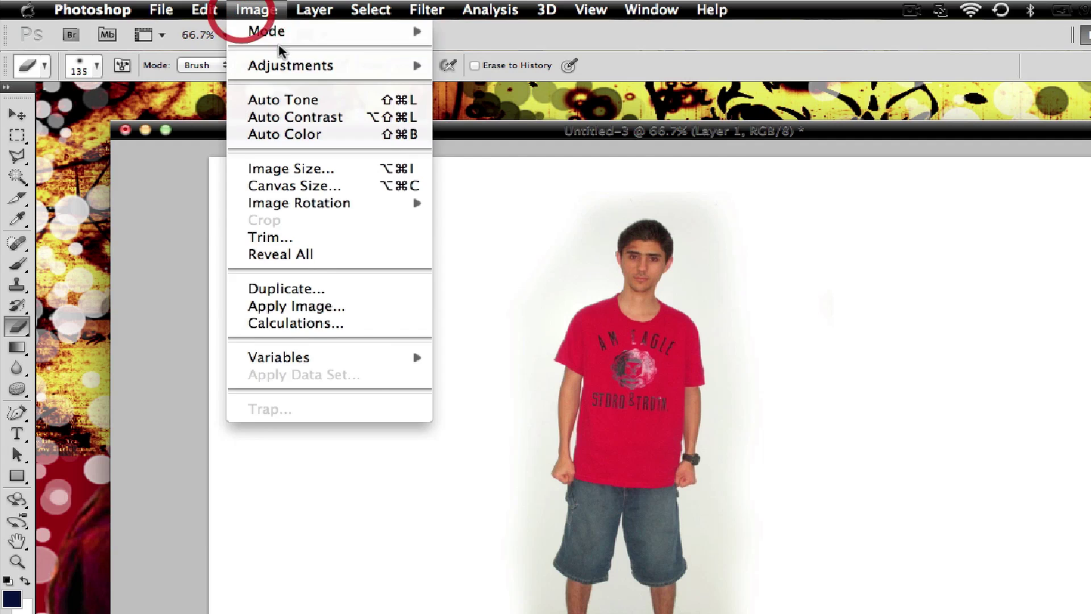
pyautogui.moveTo(285, 63)
pyautogui.click(492, 67)
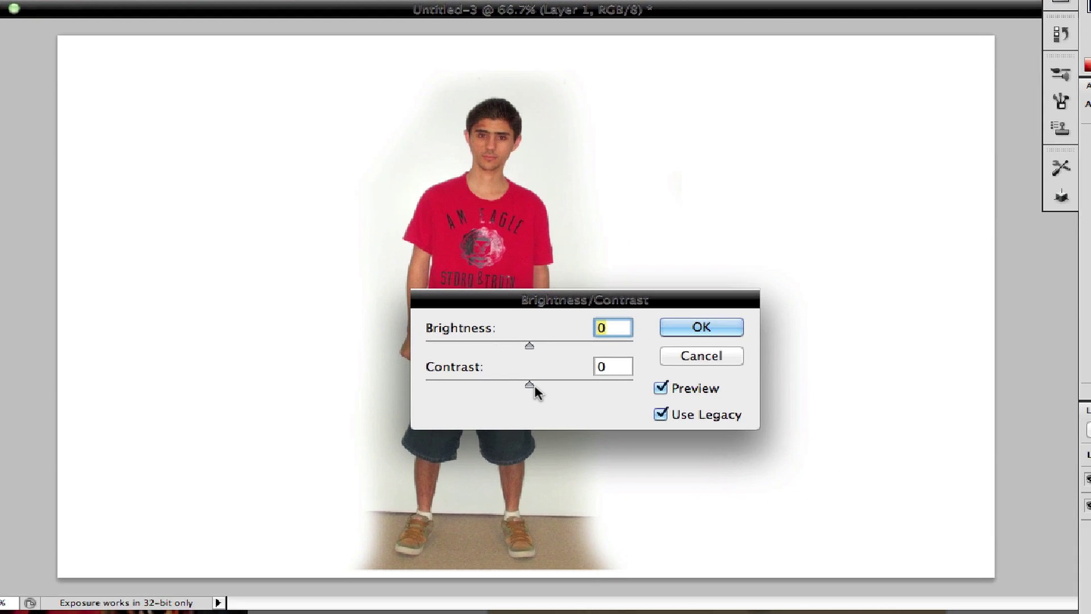
pyautogui.moveTo(544, 394); pyautogui.dragTo(570, 382)
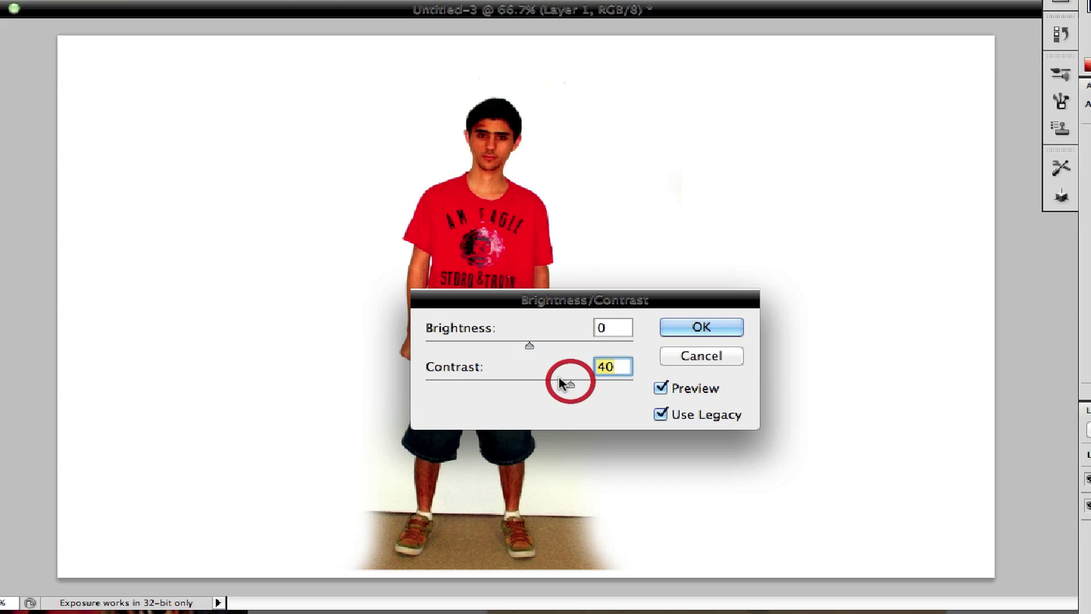
pyautogui.moveTo(529, 345); pyautogui.dragTo(550, 346)
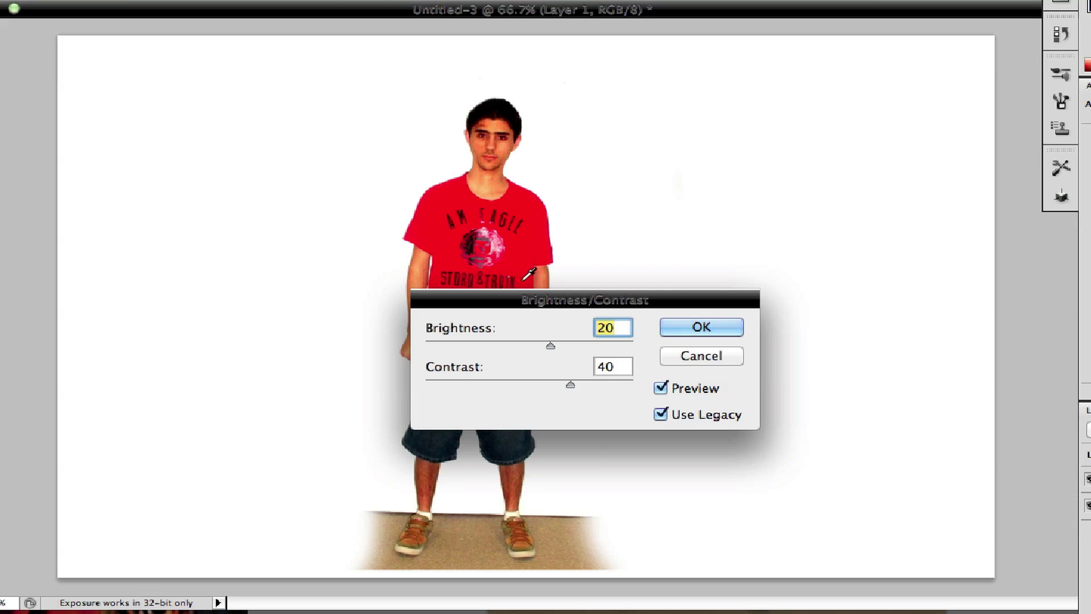
pyautogui.click(698, 329)
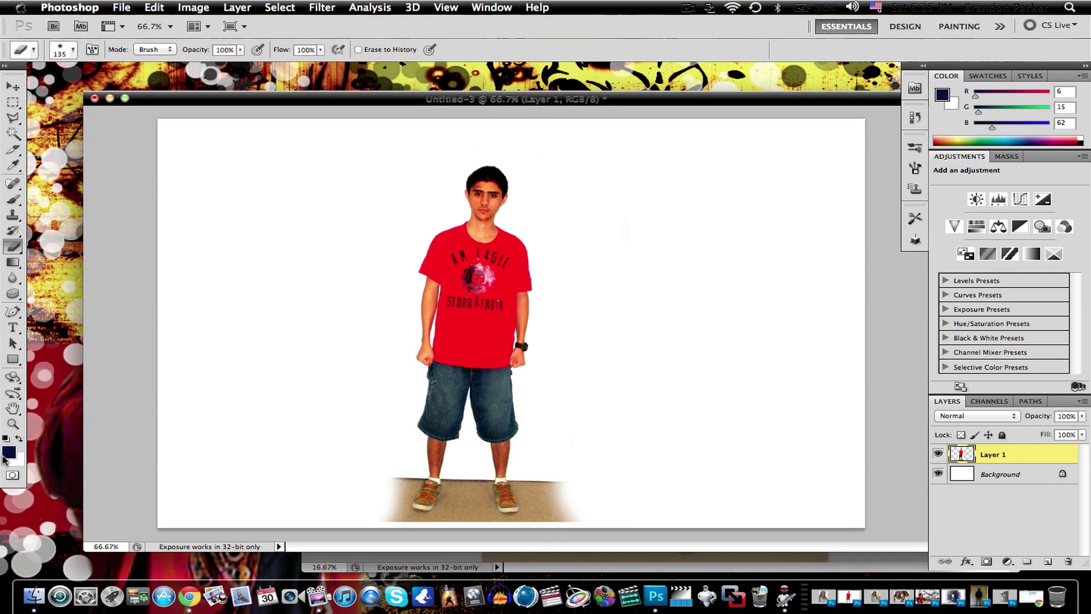
# Step: Try stamping the 1757 px grunge brush in dark blue on the Background layer behind the man, and undo it
pyautogui.click(8, 453)
pyautogui.click(471, 164)
pyautogui.click(955, 479)
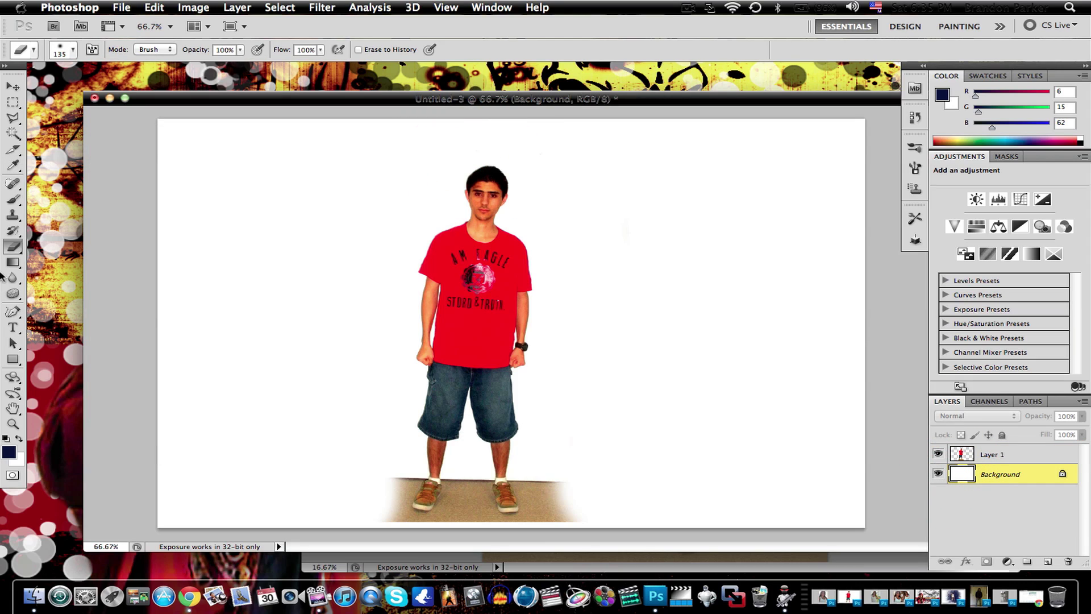
pyautogui.click(9, 201)
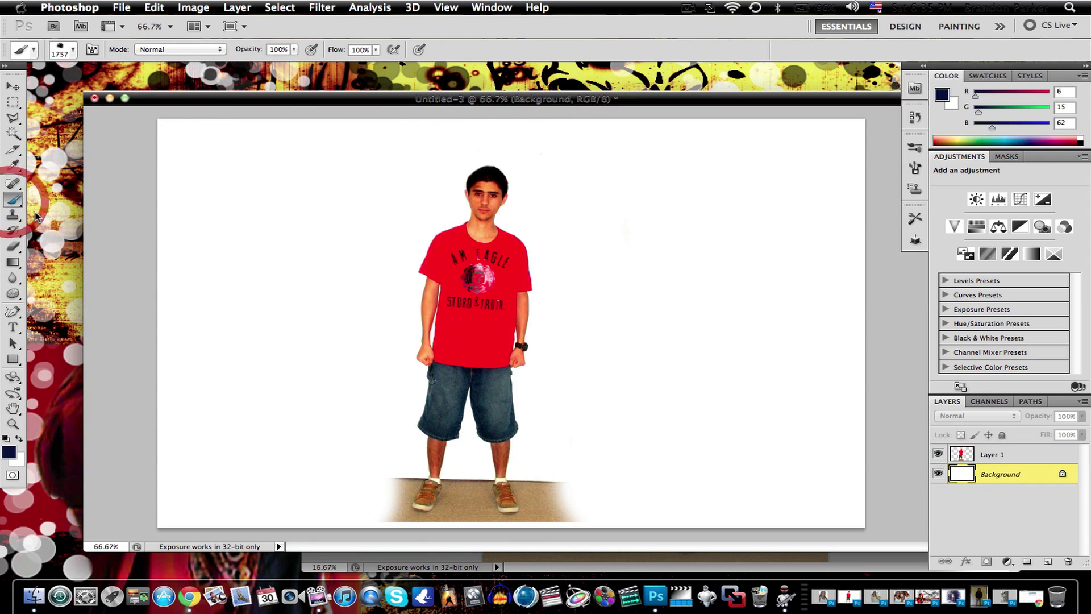
pyautogui.click(432, 304)
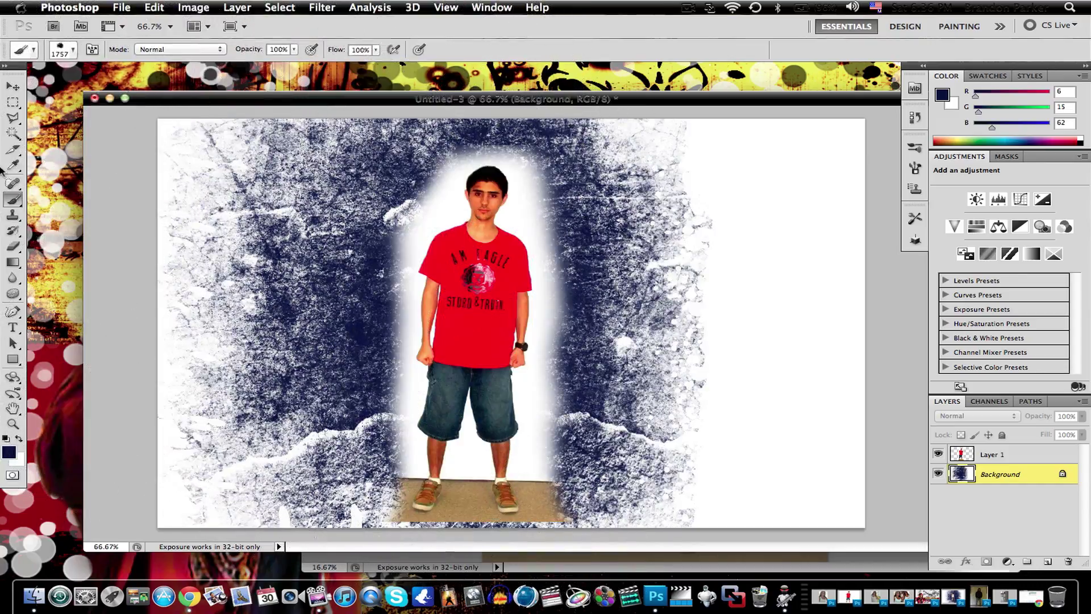
pyautogui.click(149, 7)
pyautogui.click(170, 21)
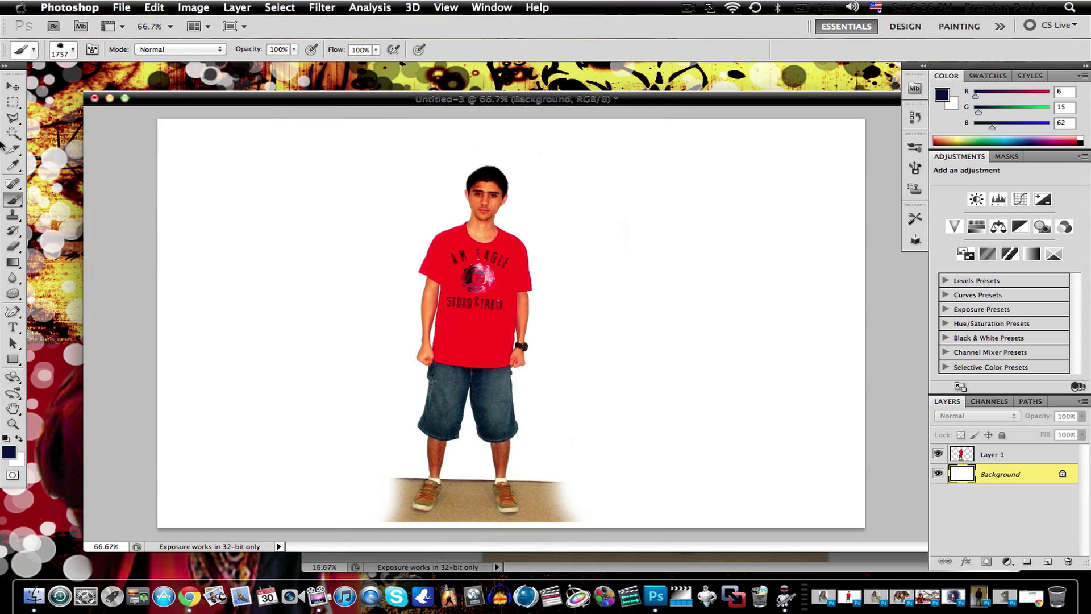
# Step: Use the Magic Wand to remove the leftover background between the shirt and the arm without the watch
pyautogui.click(11, 133)
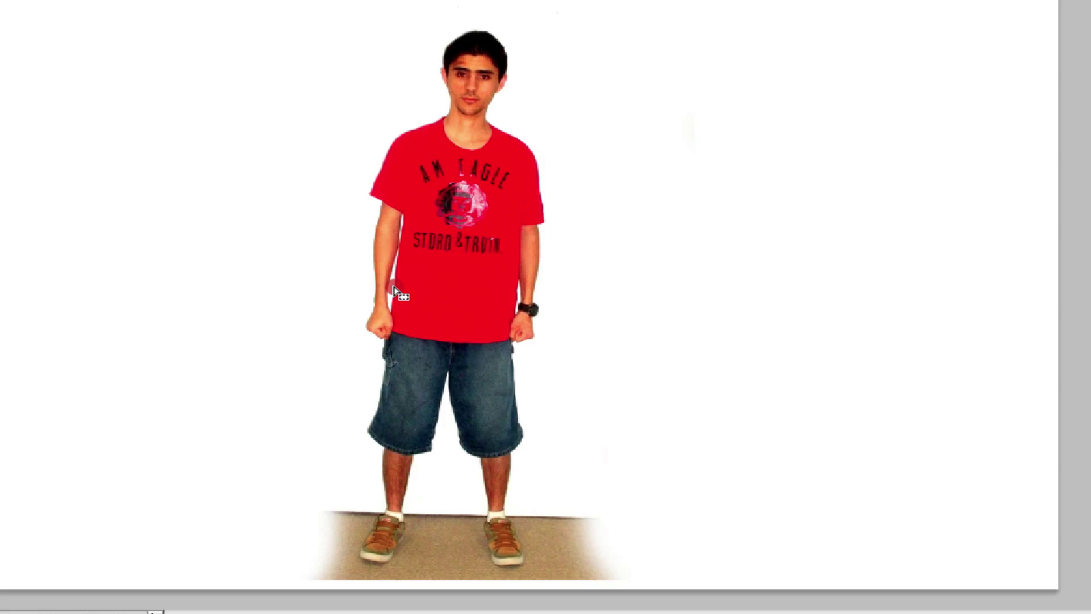
pyautogui.click(394, 288)
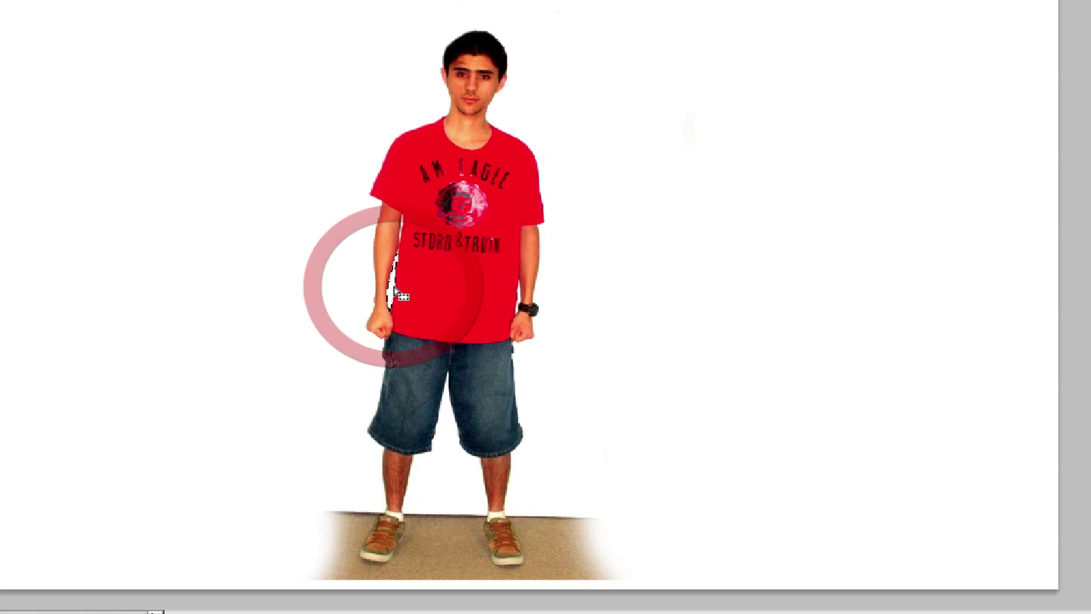
pyautogui.click(392, 282)
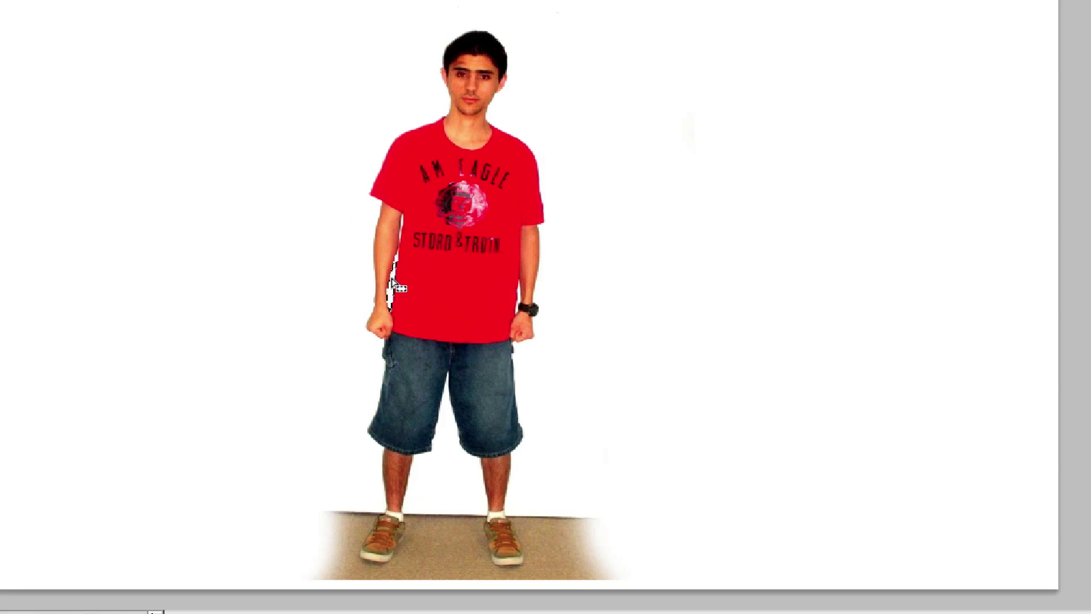
pyautogui.click(391, 278)
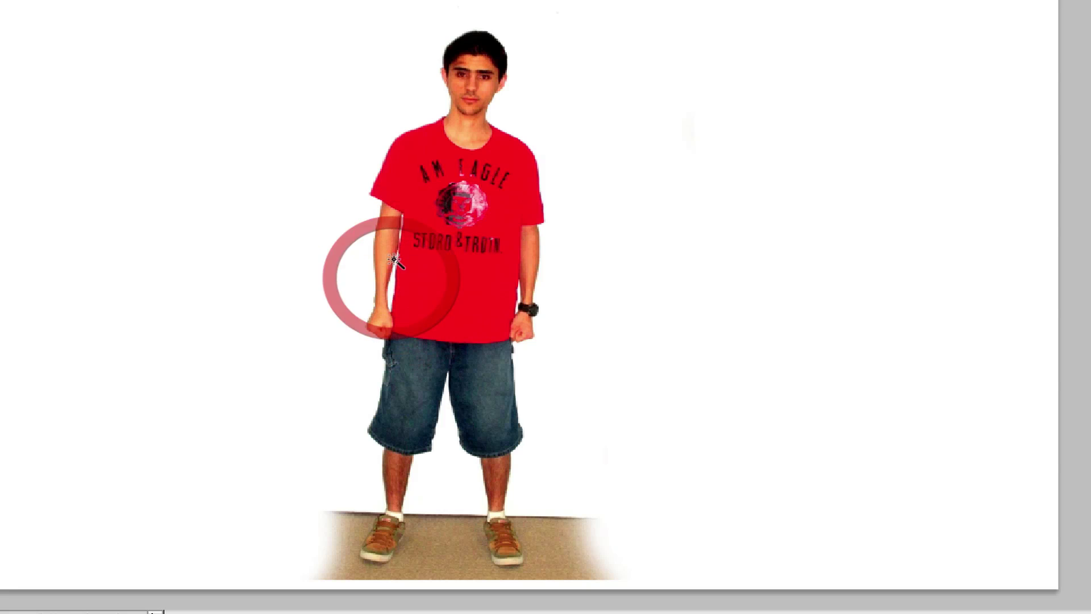
pyautogui.click(401, 230)
pyautogui.click(399, 229)
# Step: Use the Magic Wand to remove the leftover background between the shirt and the arm with the watch
pyautogui.click(518, 300)
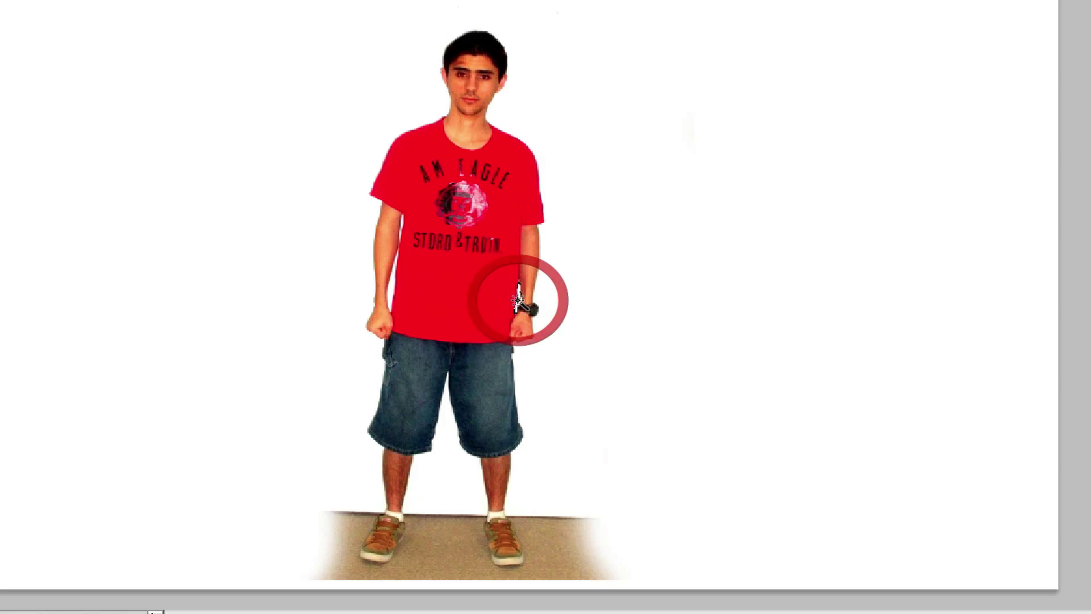
pyautogui.click(518, 300)
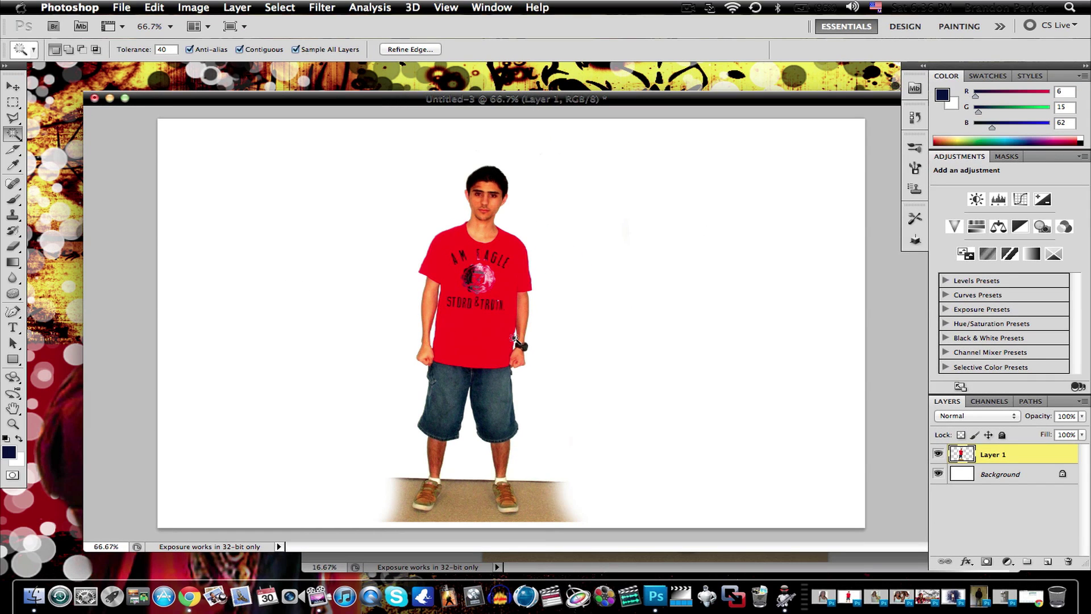
pyautogui.click(515, 338)
pyautogui.click(518, 344)
pyautogui.click(518, 345)
# Step: Erase the carpet between the man's feet and beside the shoe below the watch arm with a 38 px soft eraser
pyautogui.click(13, 249)
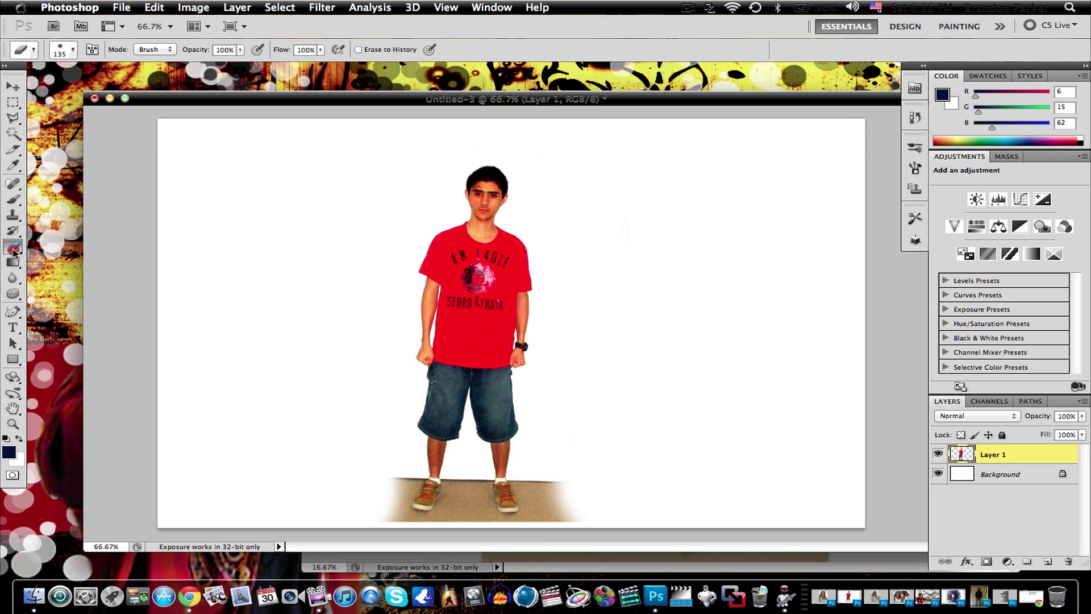
pyautogui.click(62, 49)
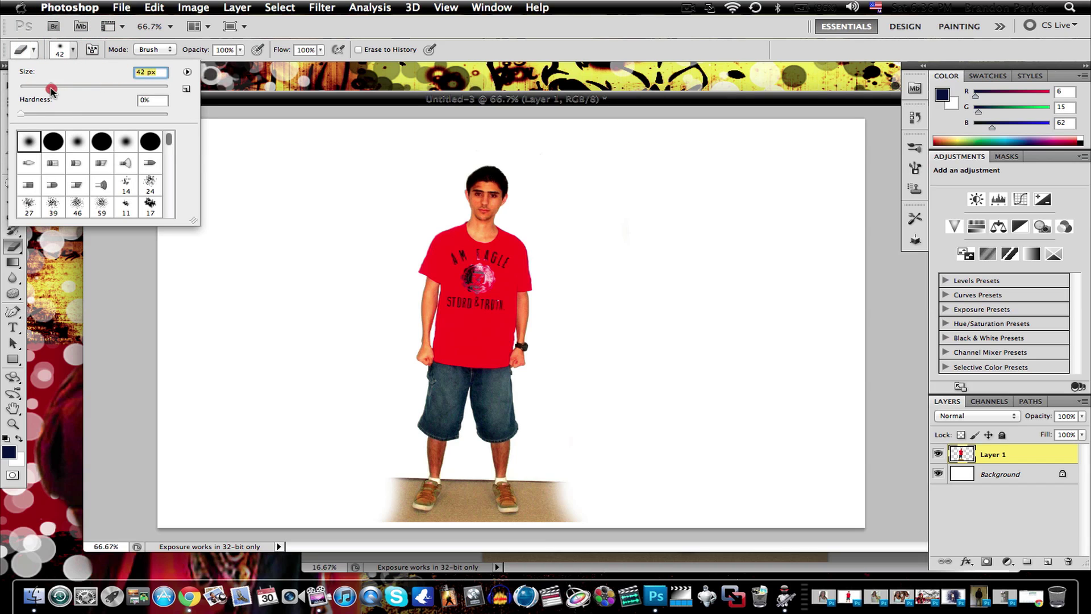
pyautogui.moveTo(51, 91); pyautogui.dragTo(49, 90)
pyautogui.click(455, 526)
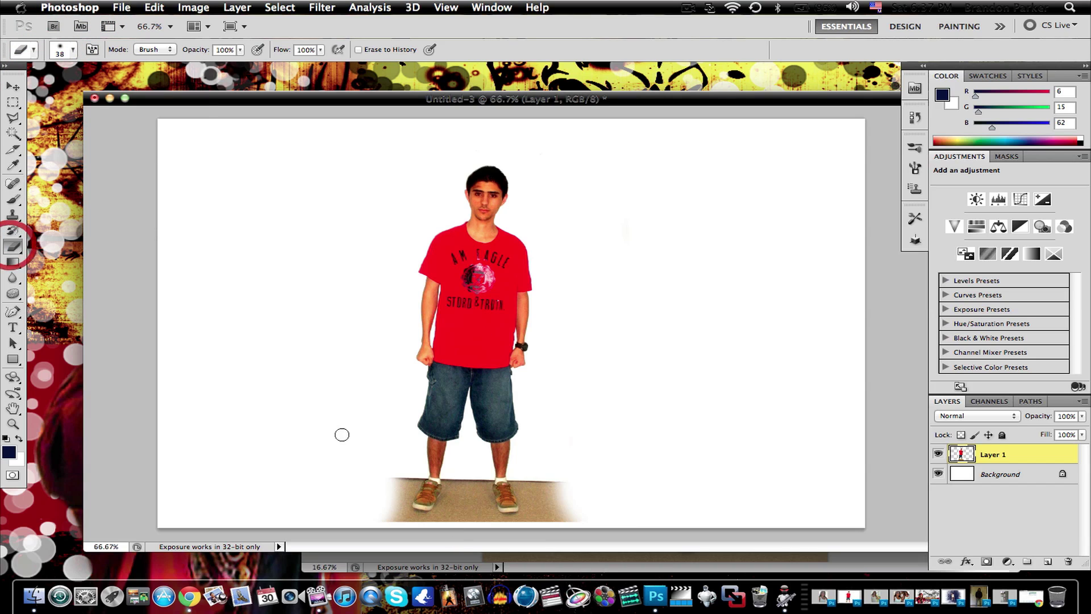
pyautogui.moveTo(464, 498); pyautogui.dragTo(460, 515)
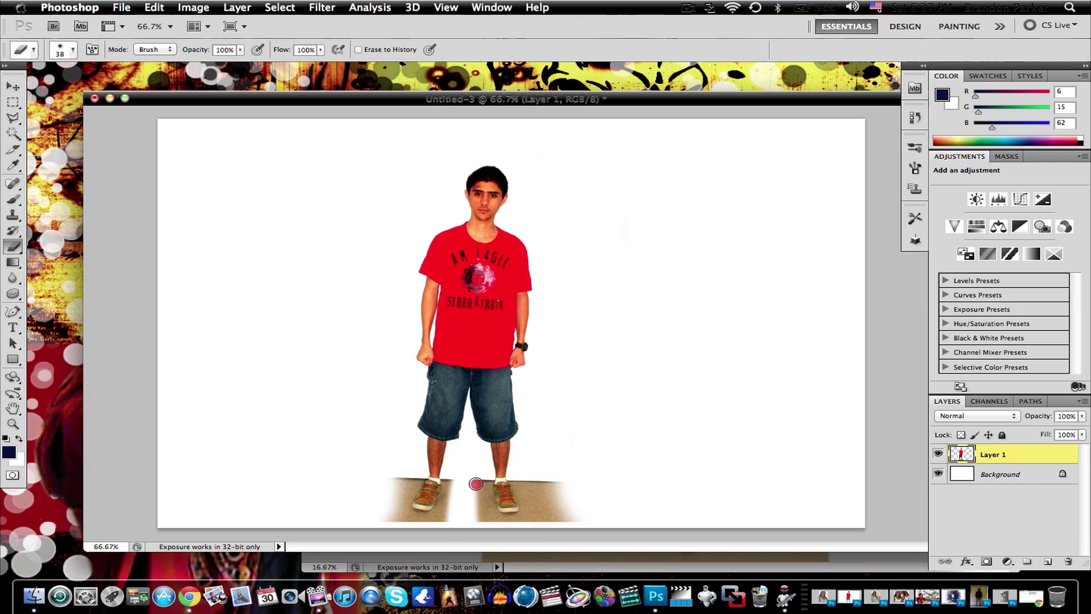
pyautogui.moveTo(568, 494)
pyautogui.mouseDown()
pyautogui.moveTo(538, 454)
pyautogui.moveTo(534, 492)
pyautogui.moveTo(533, 468)
pyautogui.mouseUp()
pyautogui.moveTo(504, 522); pyautogui.dragTo(504, 521)
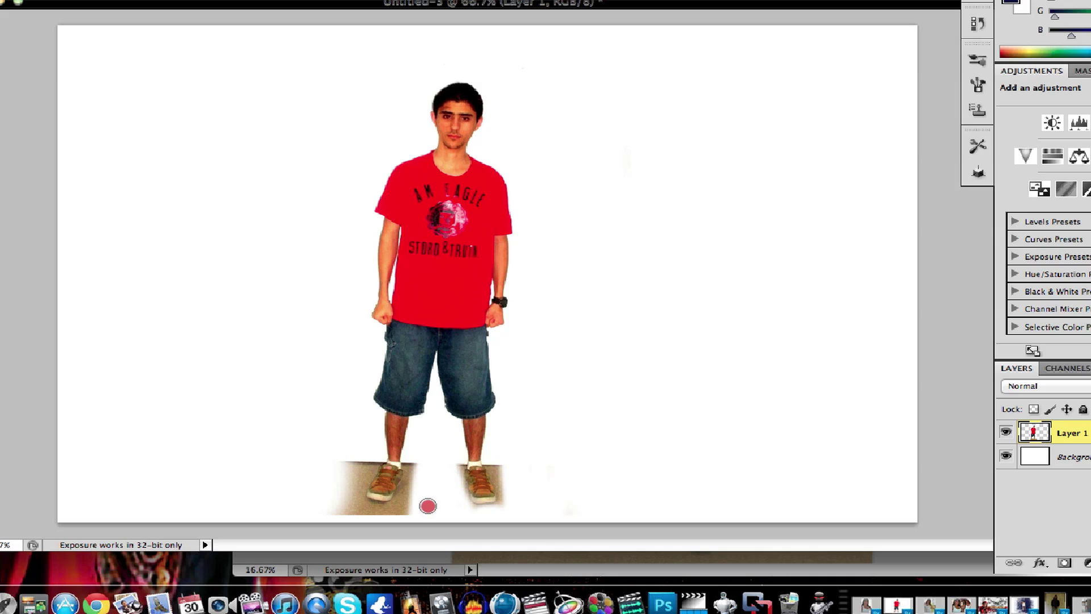
# Step: Erase the remaining carpet around and below both of the man's shoes
pyautogui.moveTo(369, 512)
pyautogui.mouseDown()
pyautogui.moveTo(339, 497)
pyautogui.moveTo(353, 482)
pyautogui.mouseUp()
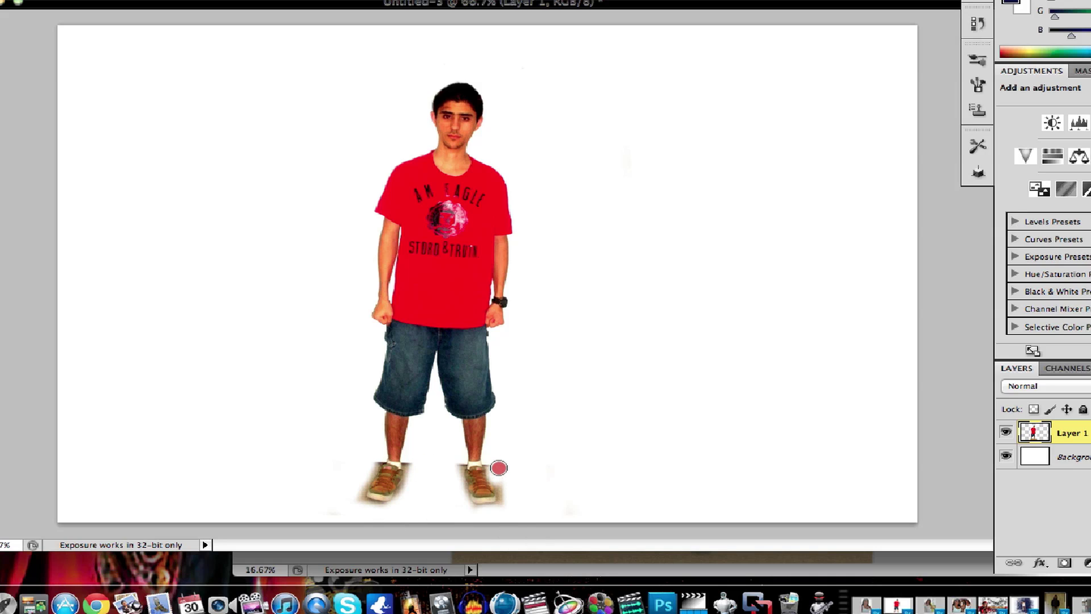
pyautogui.moveTo(477, 522); pyautogui.dragTo(389, 520)
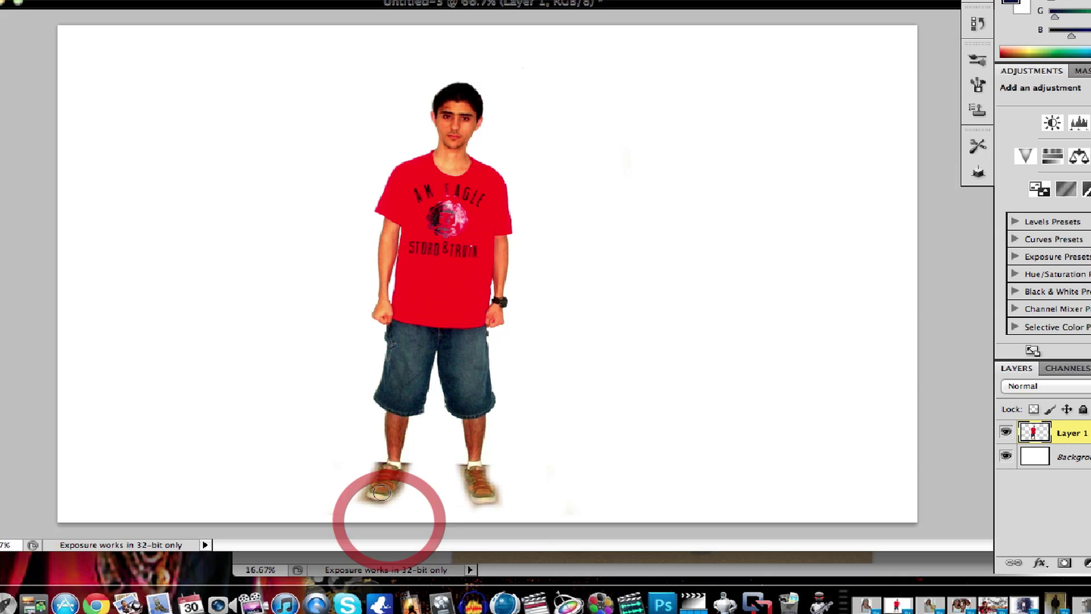
pyautogui.click(418, 459)
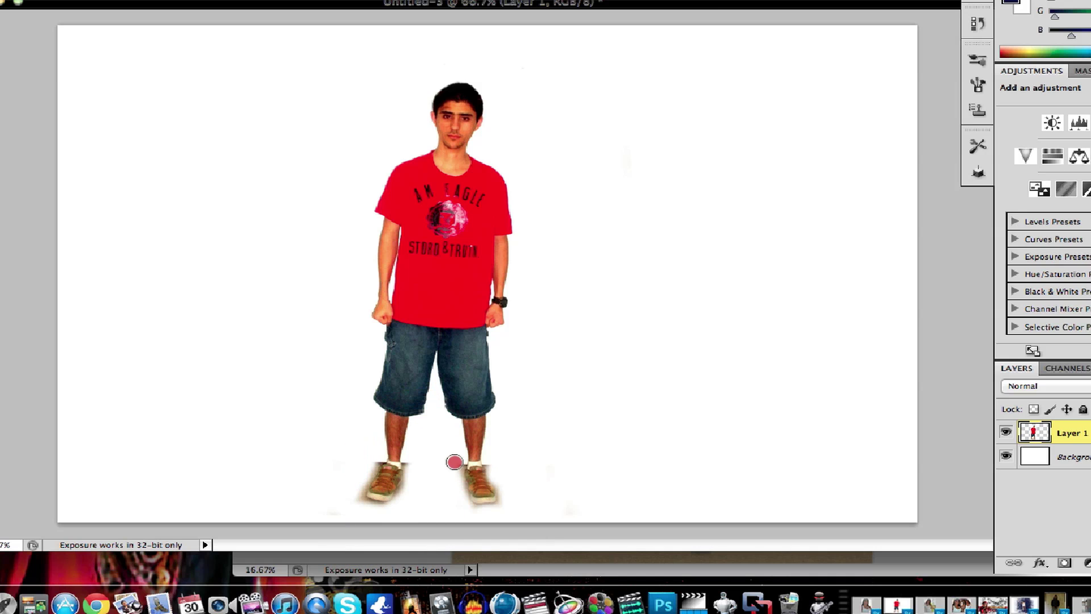
pyautogui.click(455, 469)
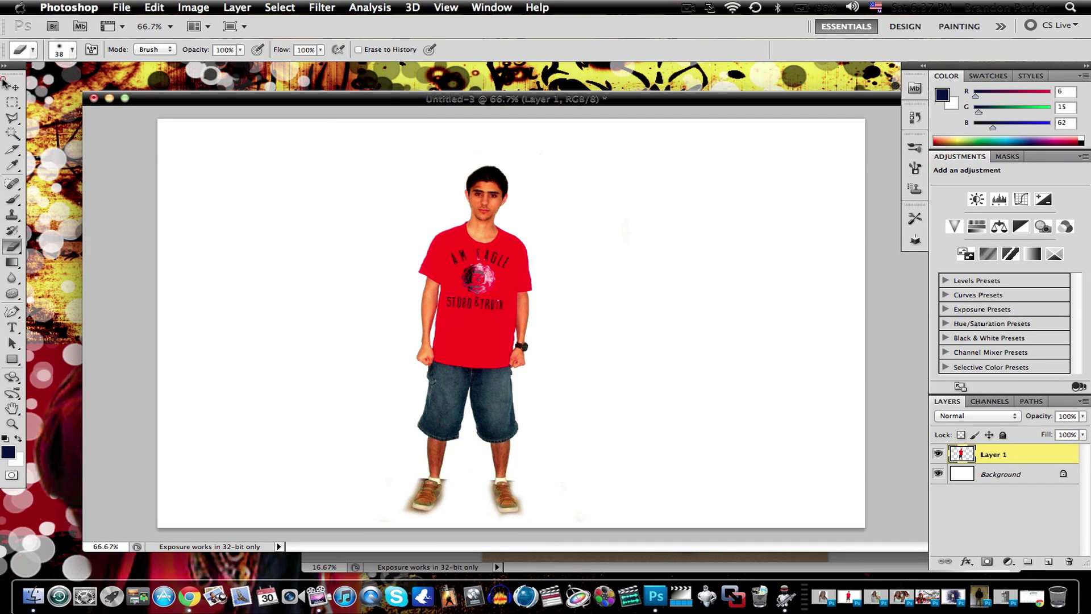
# Step: Move the man in the red shirt to the right side of the canvas
pyautogui.click(6, 84)
pyautogui.moveTo(497, 286); pyautogui.dragTo(728, 289)
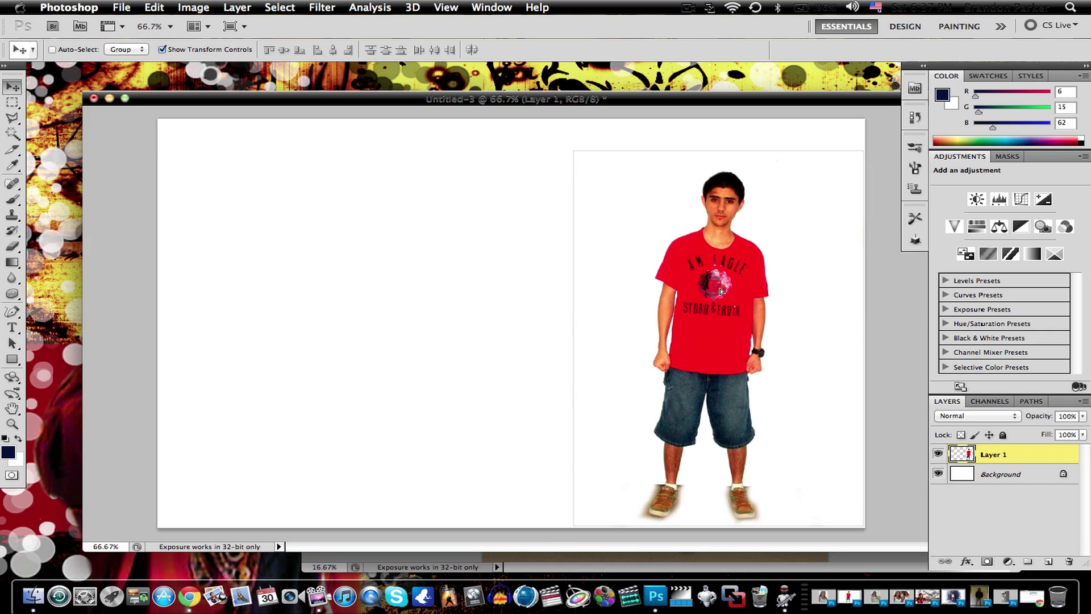
pyautogui.click(13, 246)
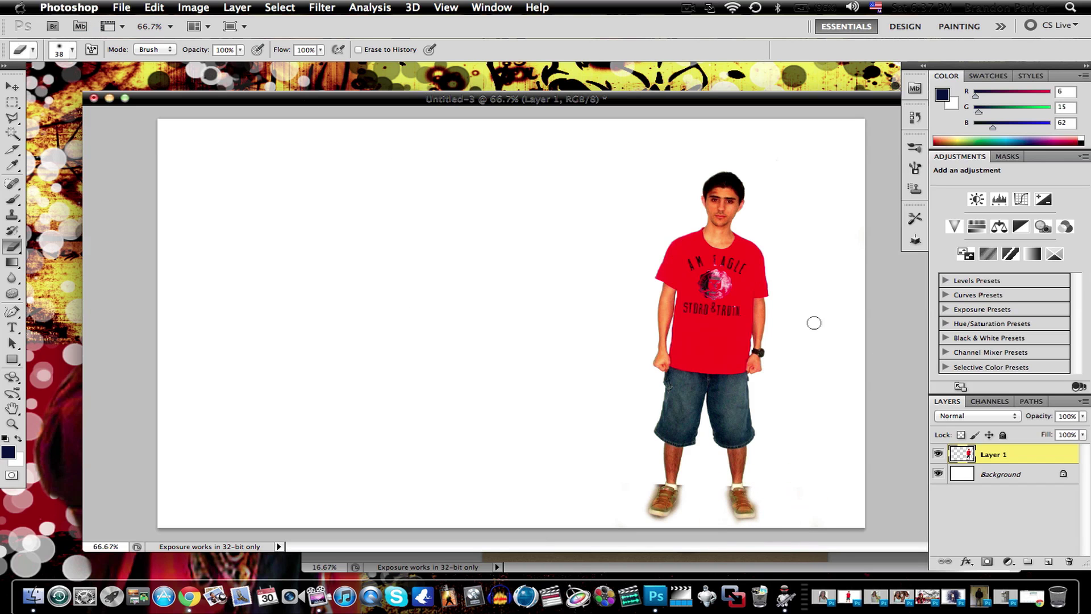
# Step: Copy the DSCN0610.jpg photo into the composition and scale it to about 18.81% width and 21.34% height, left of the man in red
pyautogui.click(976, 584)
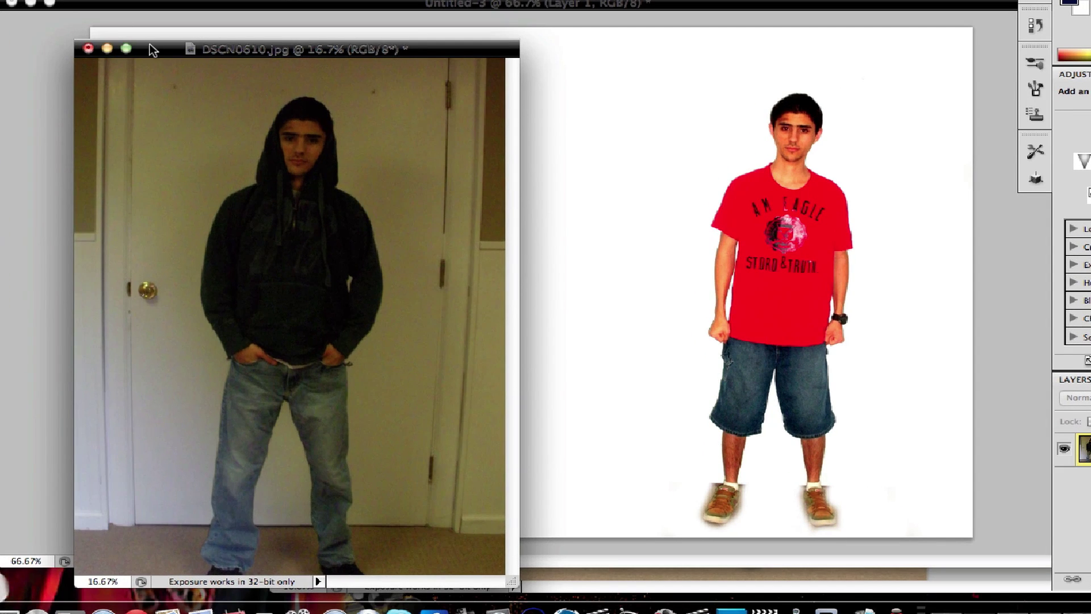
pyautogui.moveTo(152, 50); pyautogui.dragTo(224, 49)
pyautogui.moveTo(250, 95); pyautogui.dragTo(104, 127)
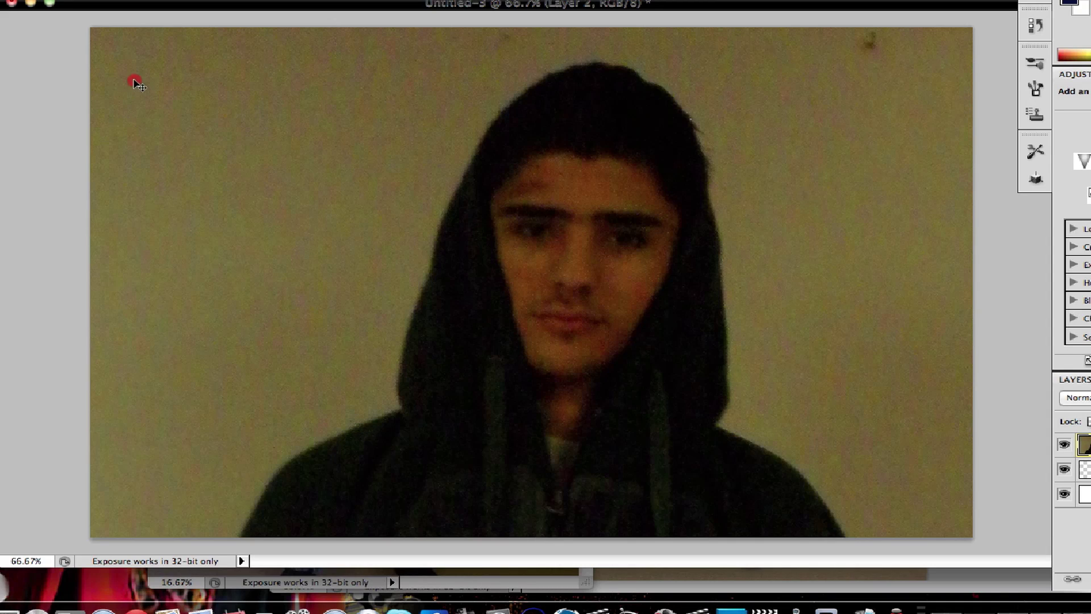
pyautogui.moveTo(135, 83); pyautogui.dragTo(654, 305)
pyautogui.moveTo(190, 131); pyautogui.dragTo(282, 76)
pyautogui.moveTo(500, 288); pyautogui.dragTo(588, 297)
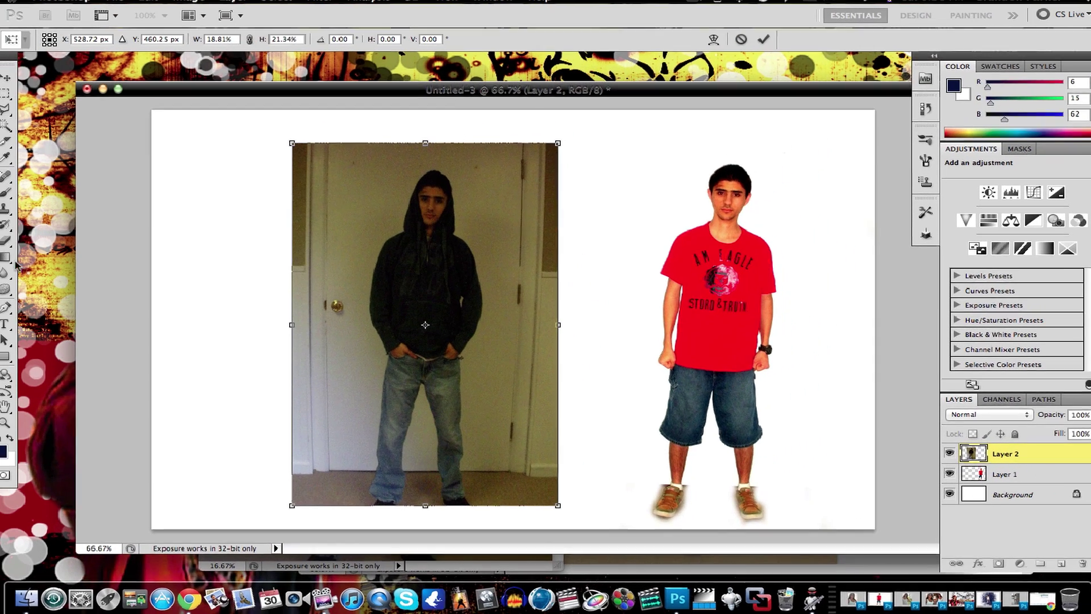
pyautogui.press('e')
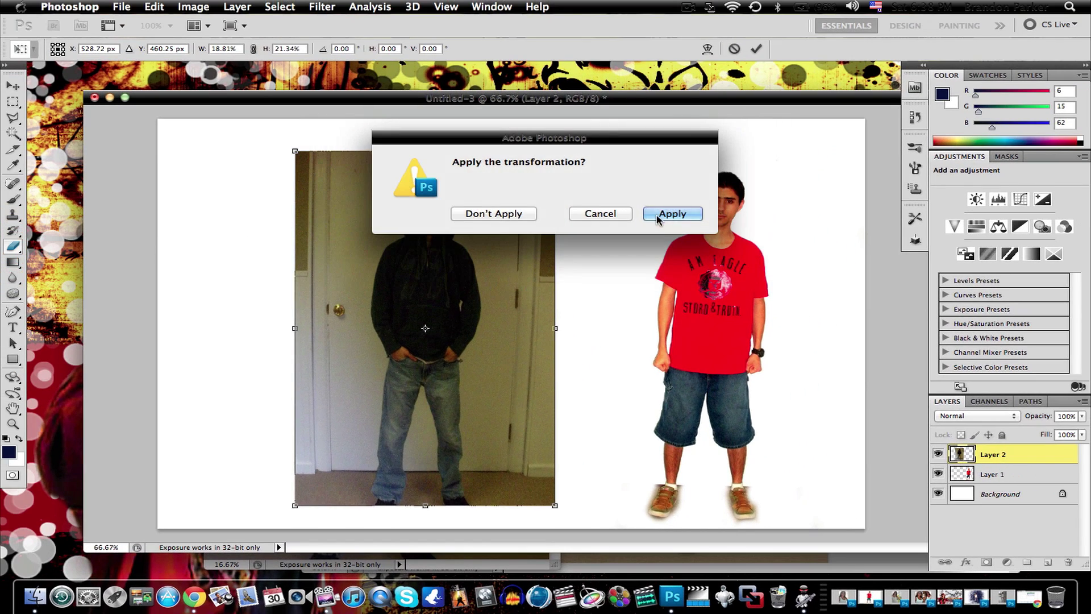
pyautogui.click(659, 214)
# Step: Erase the outer background around the hooded man with a 123 px soft eraser
pyautogui.click(73, 49)
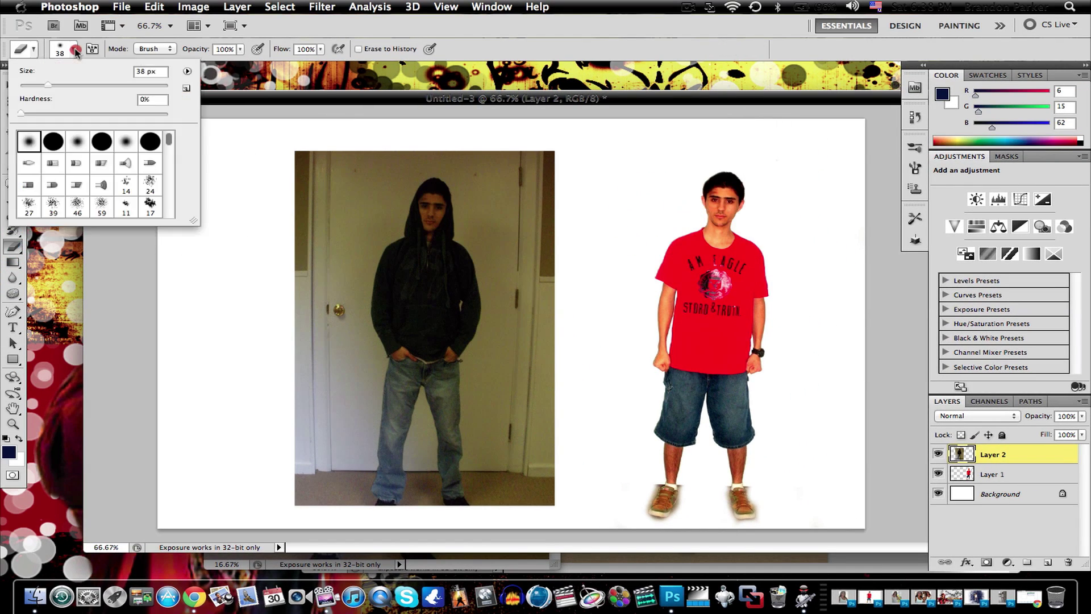
pyautogui.moveTo(52, 87); pyautogui.dragTo(50, 88)
pyautogui.moveTo(309, 178)
pyautogui.mouseDown()
pyautogui.moveTo(312, 322)
pyautogui.moveTo(313, 278)
pyautogui.moveTo(286, 485)
pyautogui.moveTo(324, 503)
pyautogui.moveTo(276, 113)
pyautogui.moveTo(266, 157)
pyautogui.moveTo(293, 179)
pyautogui.moveTo(315, 155)
pyautogui.moveTo(310, 224)
pyautogui.moveTo(352, 136)
pyautogui.moveTo(317, 364)
pyautogui.mouseUp()
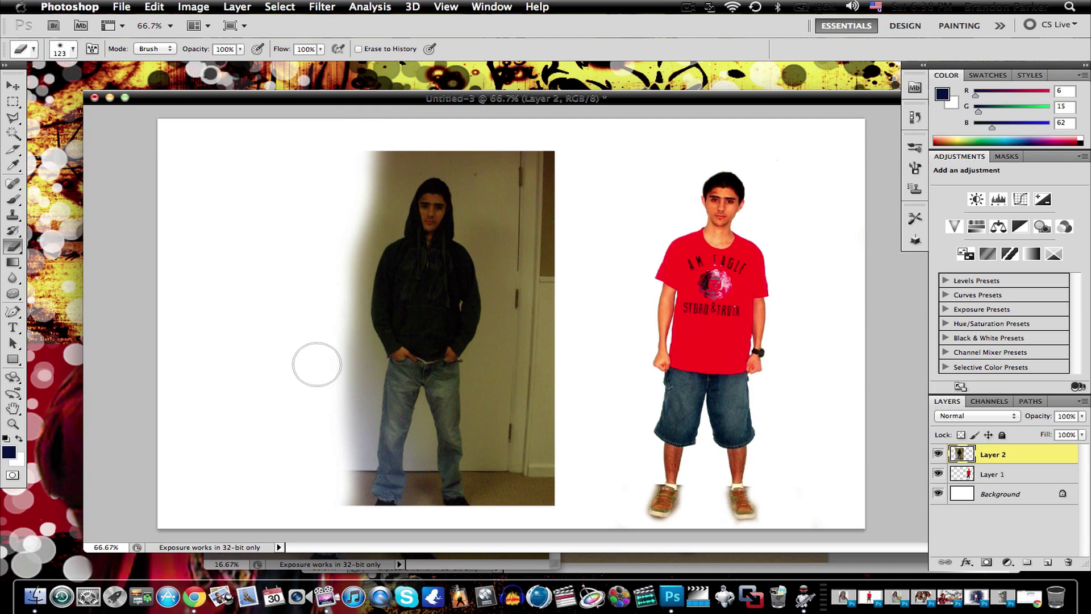
pyautogui.moveTo(545, 233)
pyautogui.mouseDown()
pyautogui.moveTo(487, 149)
pyautogui.moveTo(434, 134)
pyautogui.moveTo(367, 149)
pyautogui.moveTo(397, 132)
pyautogui.moveTo(508, 162)
pyautogui.moveTo(545, 228)
pyautogui.moveTo(542, 154)
pyautogui.moveTo(559, 262)
pyautogui.moveTo(553, 499)
pyautogui.moveTo(542, 505)
pyautogui.moveTo(547, 302)
pyautogui.moveTo(516, 169)
pyautogui.moveTo(495, 139)
pyautogui.moveTo(434, 123)
pyautogui.moveTo(374, 123)
pyautogui.moveTo(346, 162)
pyautogui.moveTo(337, 202)
pyautogui.moveTo(376, 144)
pyautogui.moveTo(347, 222)
pyautogui.moveTo(412, 118)
pyautogui.moveTo(464, 111)
pyautogui.moveTo(533, 202)
pyautogui.moveTo(553, 355)
pyautogui.moveTo(514, 547)
pyautogui.moveTo(539, 291)
pyautogui.moveTo(532, 230)
pyautogui.moveTo(470, 121)
pyautogui.moveTo(414, 102)
pyautogui.mouseUp()
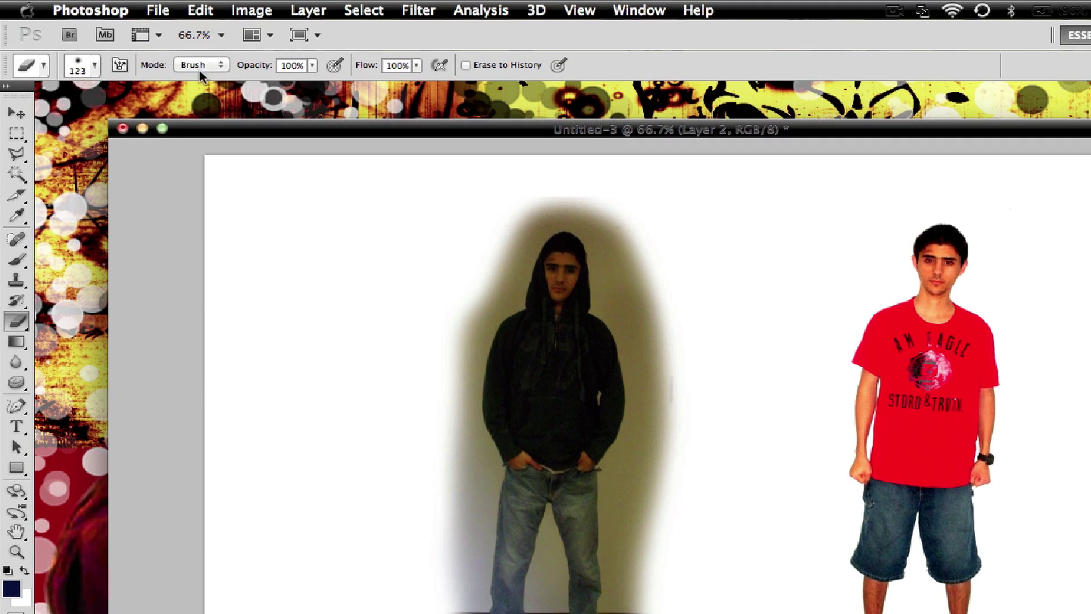
# Step: Try erasing the background close to the hooded man's shoulder with the soft eraser, and undo it
pyautogui.click(206, 128)
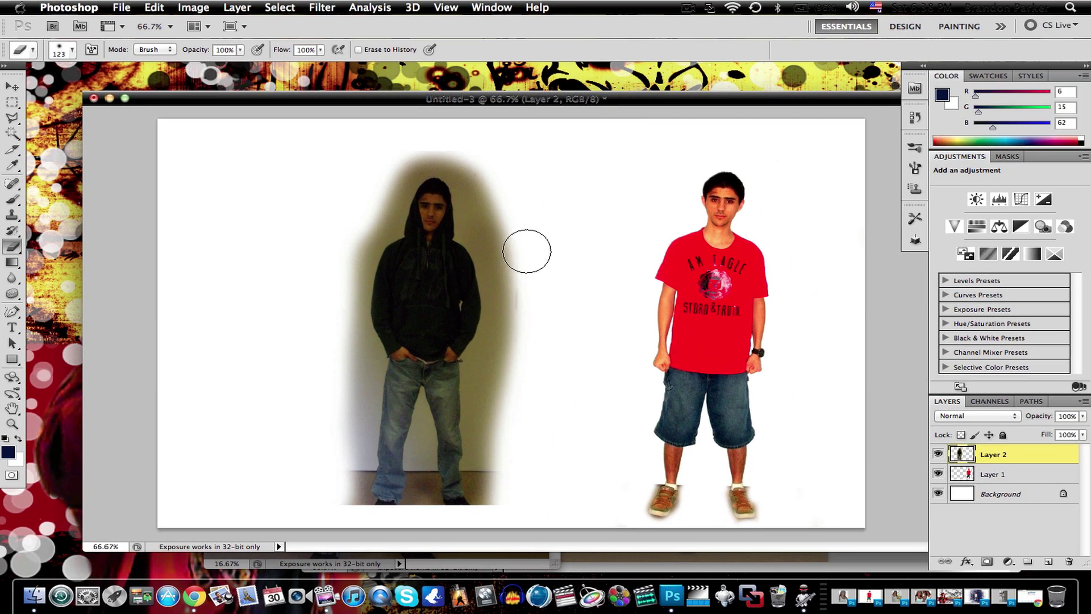
pyautogui.moveTo(527, 251)
pyautogui.mouseDown()
pyautogui.moveTo(510, 389)
pyautogui.moveTo(487, 220)
pyautogui.mouseUp()
pyautogui.click(149, 7)
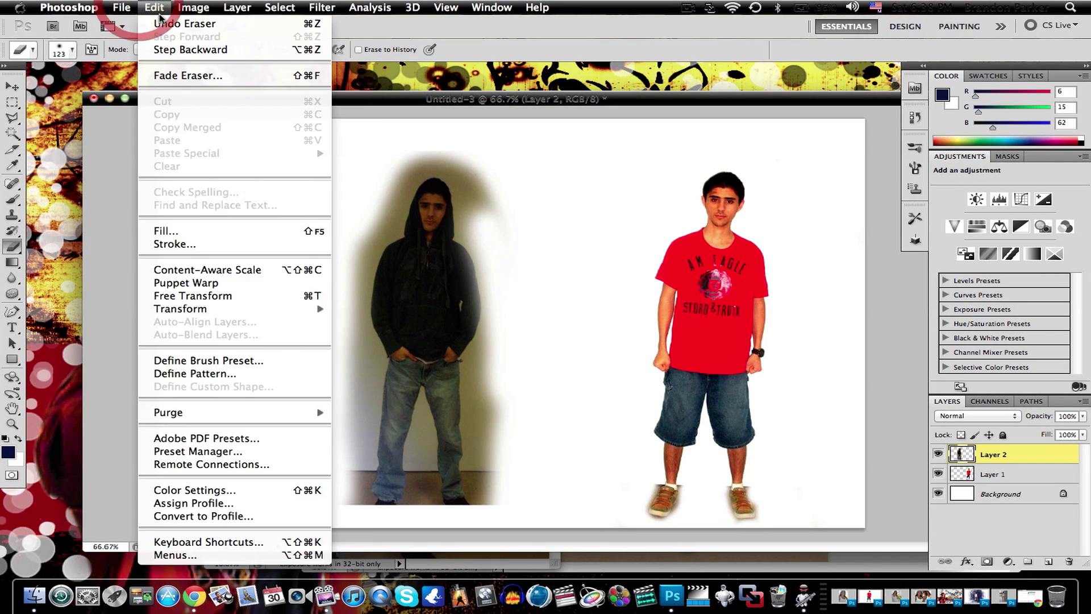
pyautogui.click(162, 19)
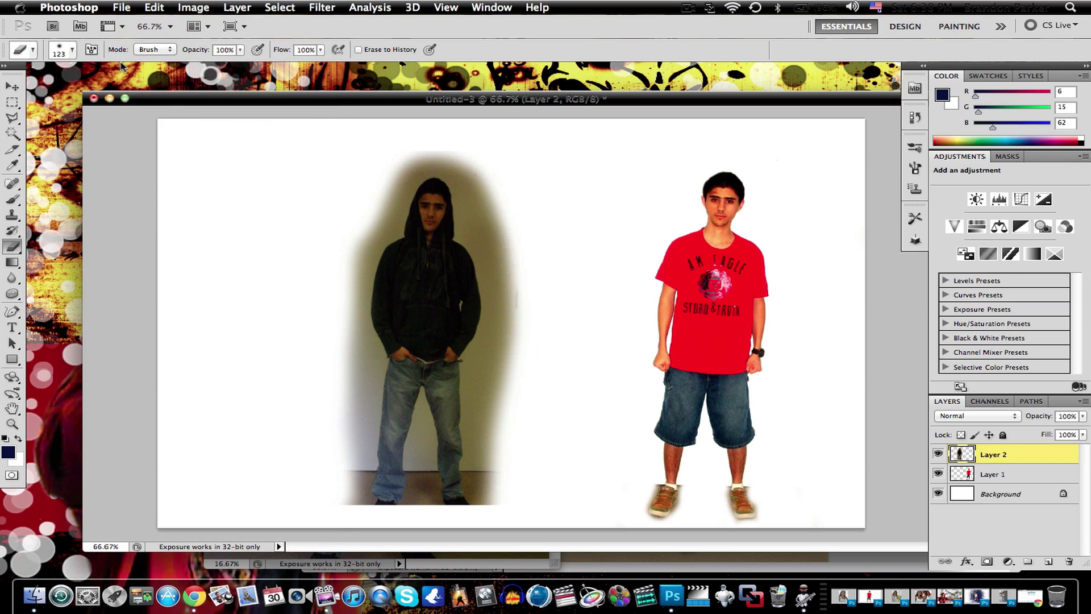
# Step: Apply Brightness/Contrast to the hooded man's layer with brightness 61 and contrast 73, and delete that layer
pyautogui.click(194, 7)
pyautogui.moveTo(216, 50)
pyautogui.click(375, 49)
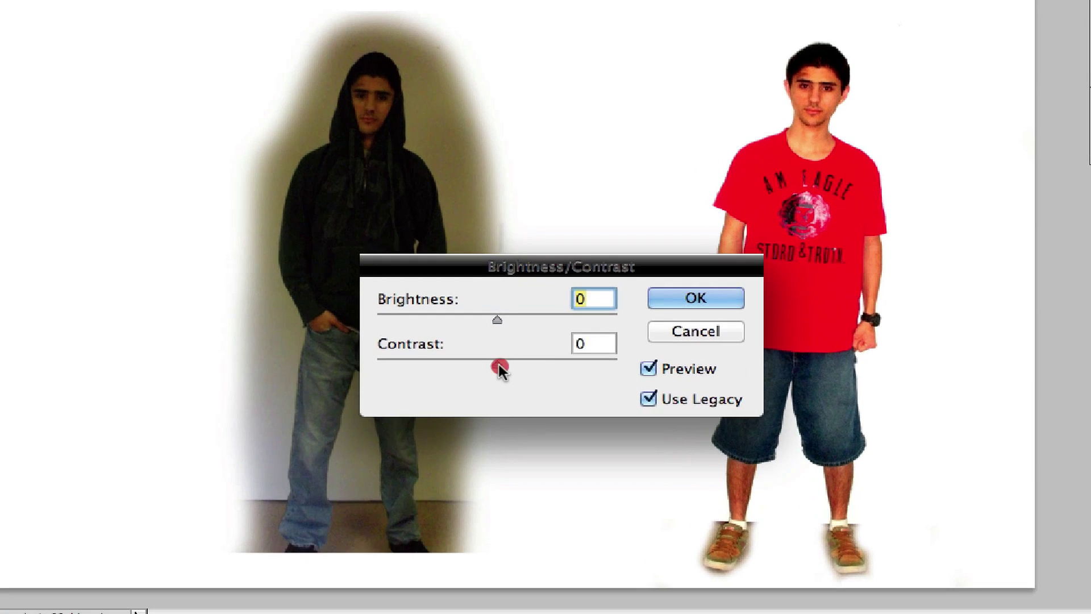
pyautogui.moveTo(512, 384); pyautogui.dragTo(584, 363)
pyautogui.moveTo(497, 319); pyautogui.dragTo(570, 322)
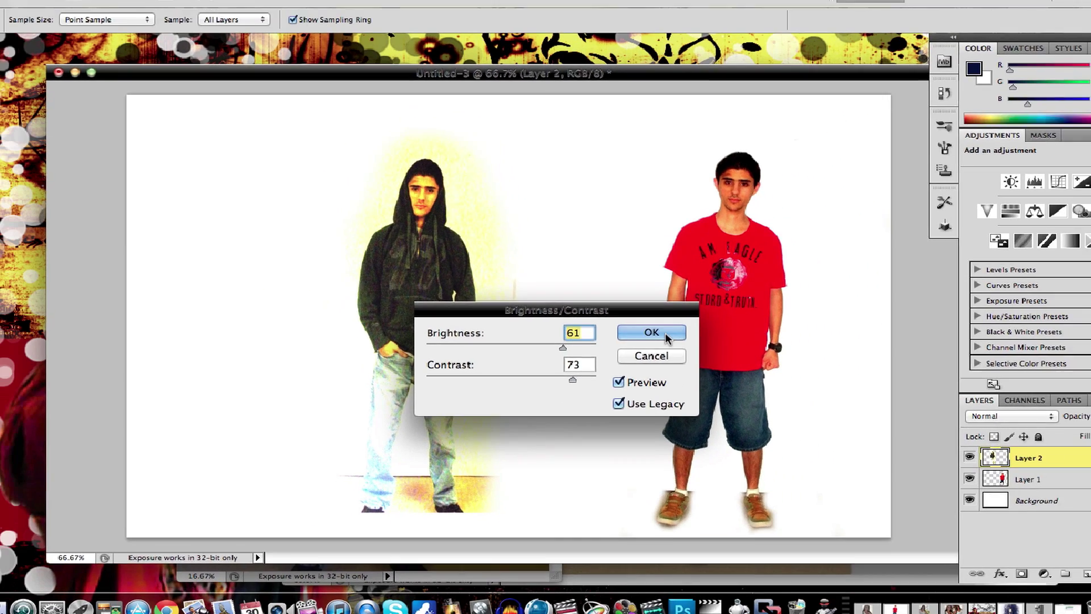
pyautogui.click(695, 298)
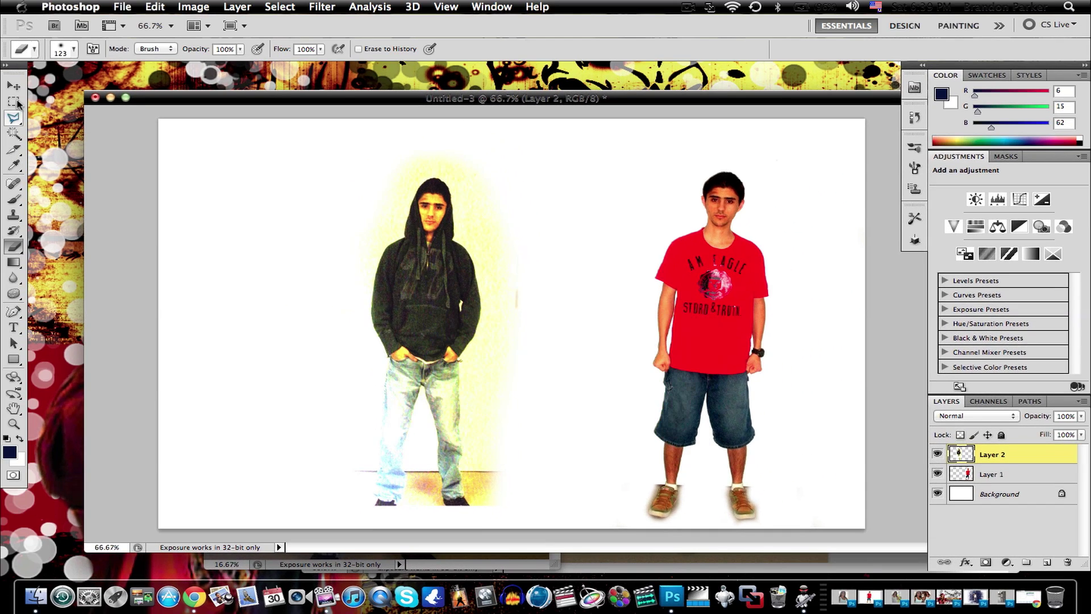
pyautogui.click(13, 86)
pyautogui.press('Delete')
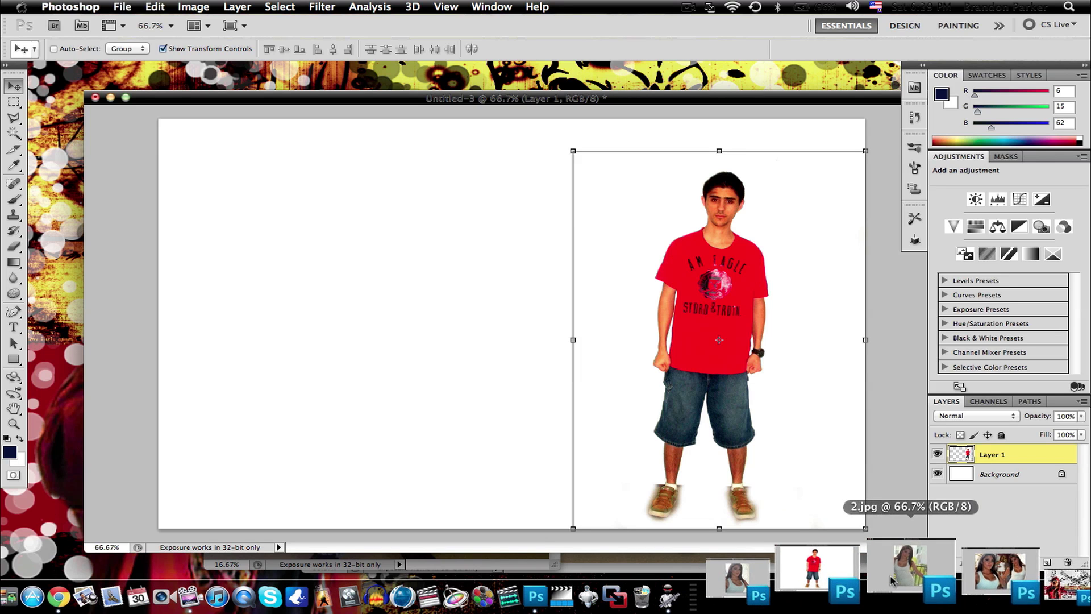
# Step: Copy the 2.jpg photo of the woman into the composition, aligned to the lower-left corner of the canvas
pyautogui.click(891, 575)
pyautogui.moveTo(166, 2); pyautogui.dragTo(234, 10)
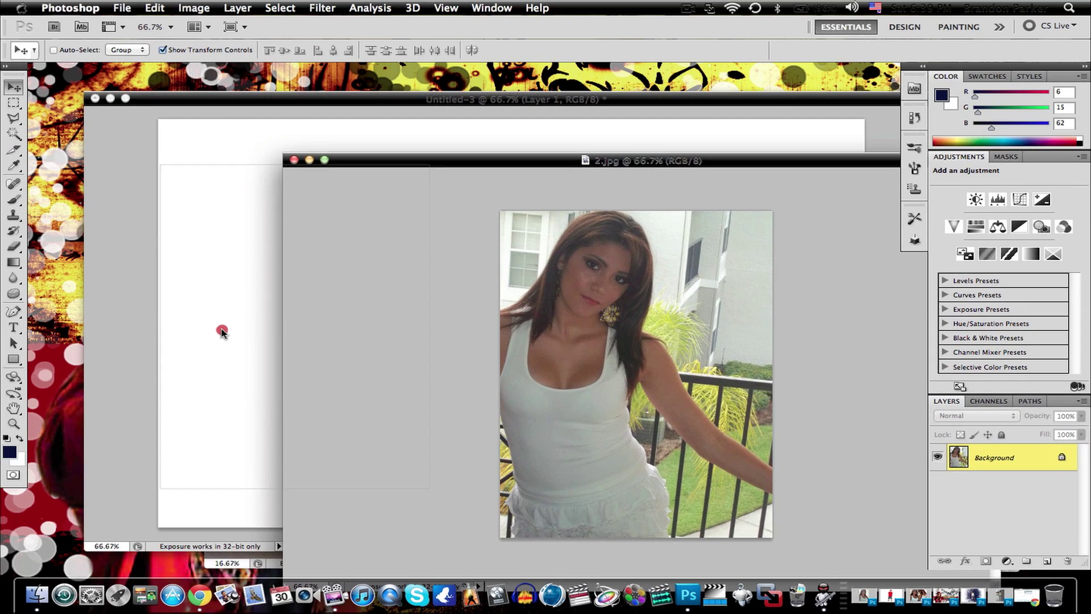
pyautogui.click(213, 329)
pyautogui.moveTo(213, 330); pyautogui.dragTo(242, 366)
# Step: Apply Brightness/Contrast to the woman's layer with brightness 10 and contrast 30
pyautogui.click(194, 8)
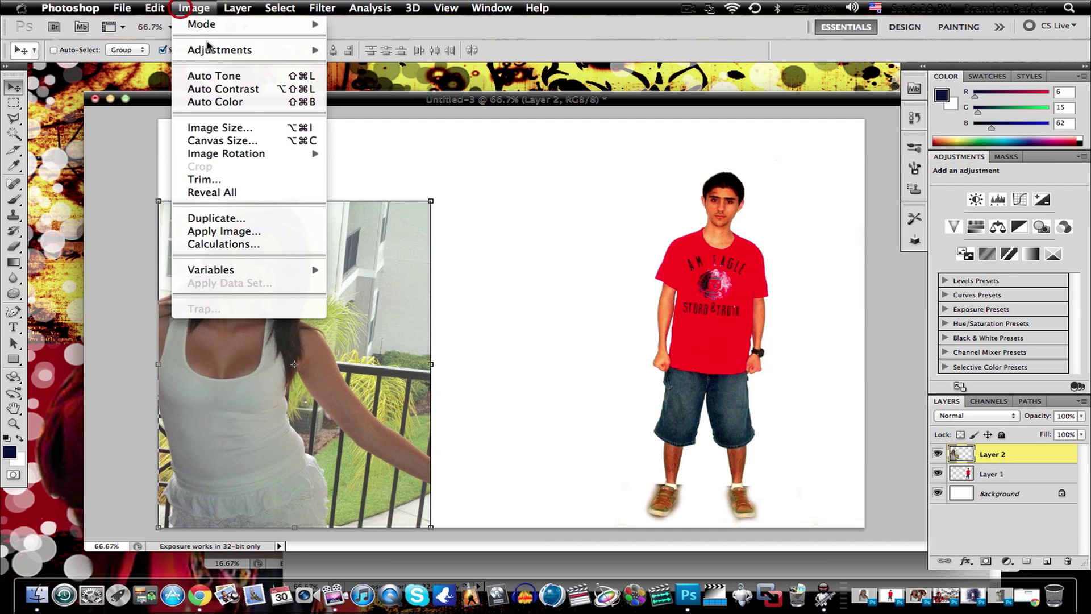
pyautogui.moveTo(213, 50)
pyautogui.click(353, 53)
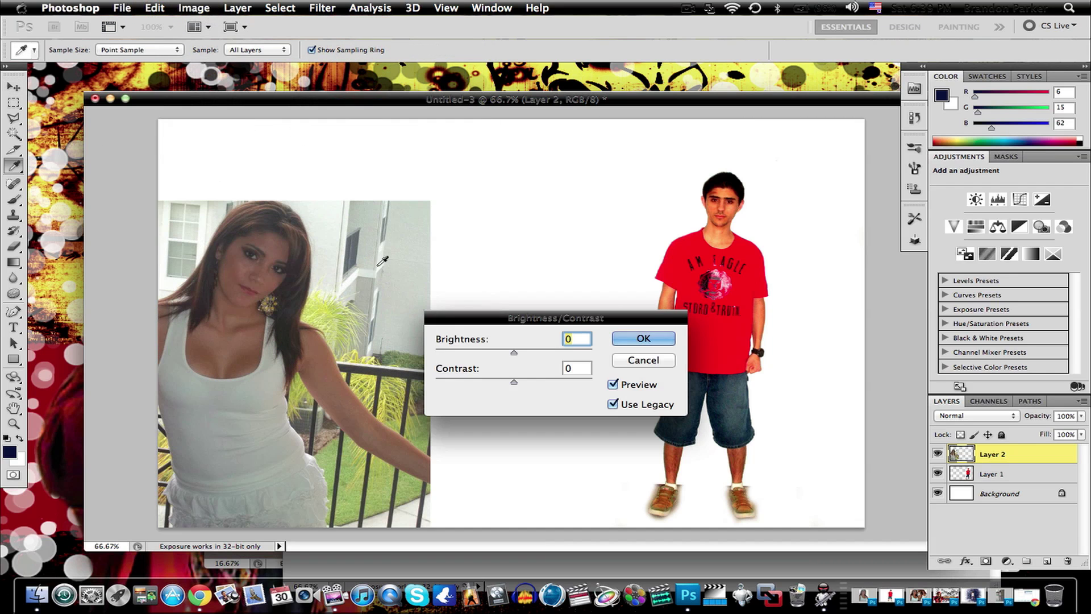
pyautogui.moveTo(514, 382); pyautogui.dragTo(527, 380)
pyautogui.moveTo(656, 345); pyautogui.dragTo(673, 344)
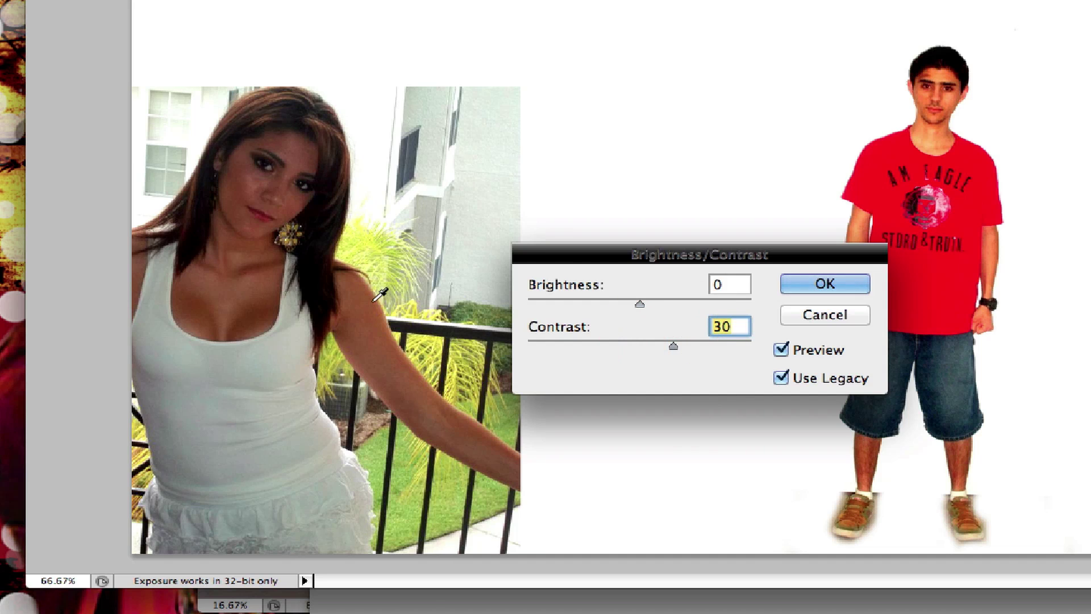
pyautogui.moveTo(638, 302); pyautogui.dragTo(650, 299)
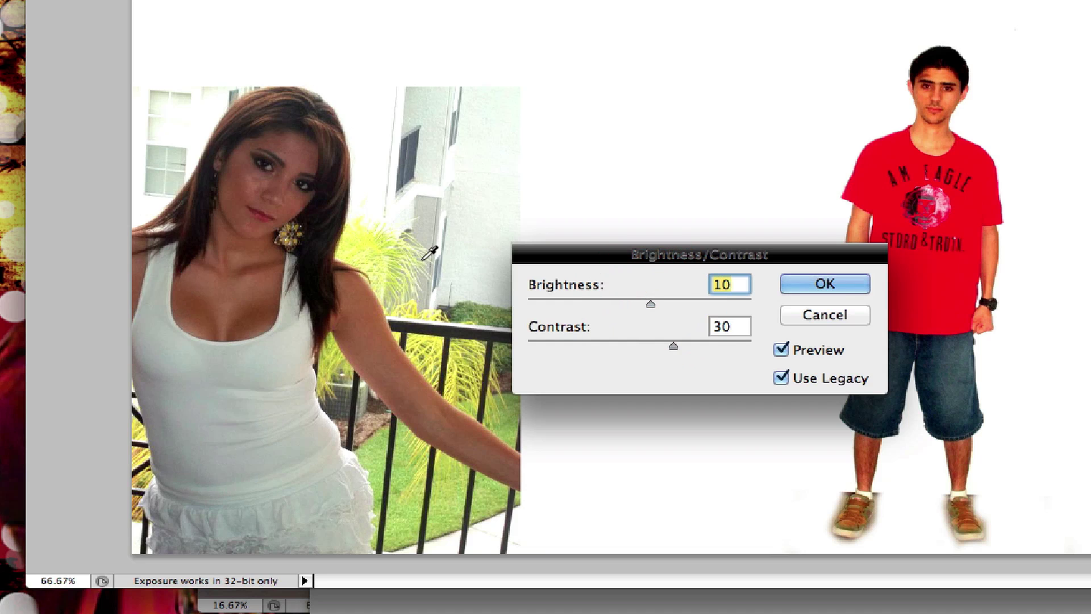
pyautogui.click(863, 287)
# Step: Erase the background above the woman's outstretched arm, beside her hair and near the photo's lower-right corner with the 123 px soft eraser
pyautogui.press('e')
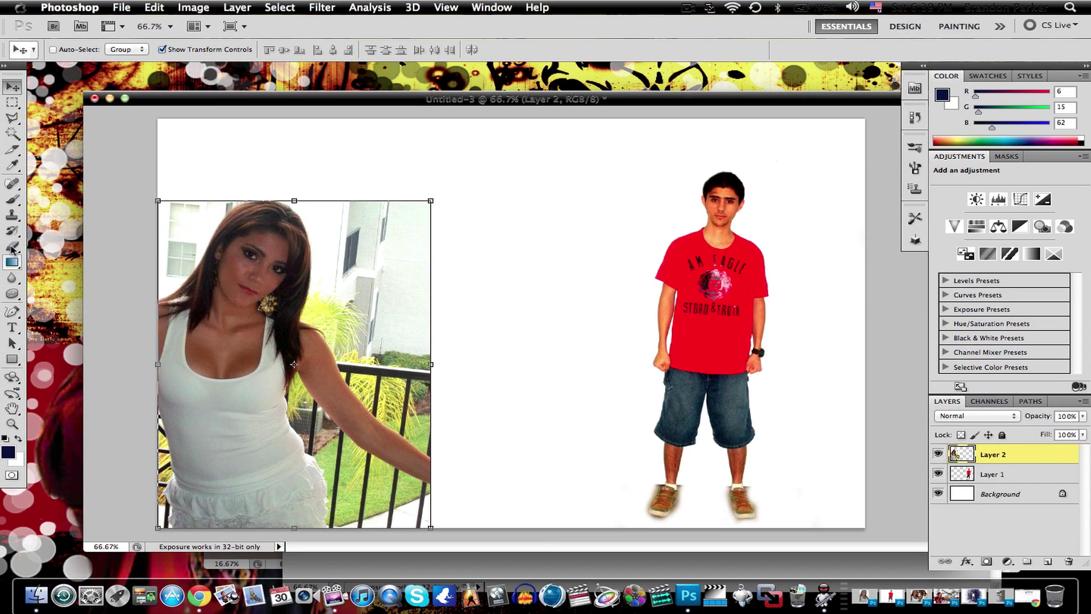
pyautogui.moveTo(353, 219)
pyautogui.mouseDown()
pyautogui.moveTo(390, 207)
pyautogui.moveTo(403, 269)
pyautogui.moveTo(386, 283)
pyautogui.moveTo(357, 235)
pyautogui.moveTo(361, 210)
pyautogui.moveTo(373, 288)
pyautogui.moveTo(364, 323)
pyautogui.moveTo(420, 374)
pyautogui.moveTo(374, 352)
pyautogui.moveTo(352, 316)
pyautogui.moveTo(359, 232)
pyautogui.moveTo(353, 296)
pyautogui.moveTo(365, 333)
pyautogui.moveTo(434, 385)
pyautogui.mouseUp()
pyautogui.moveTo(186, 155)
pyautogui.mouseDown()
pyautogui.moveTo(157, 252)
pyautogui.moveTo(224, 168)
pyautogui.moveTo(153, 249)
pyautogui.mouseUp()
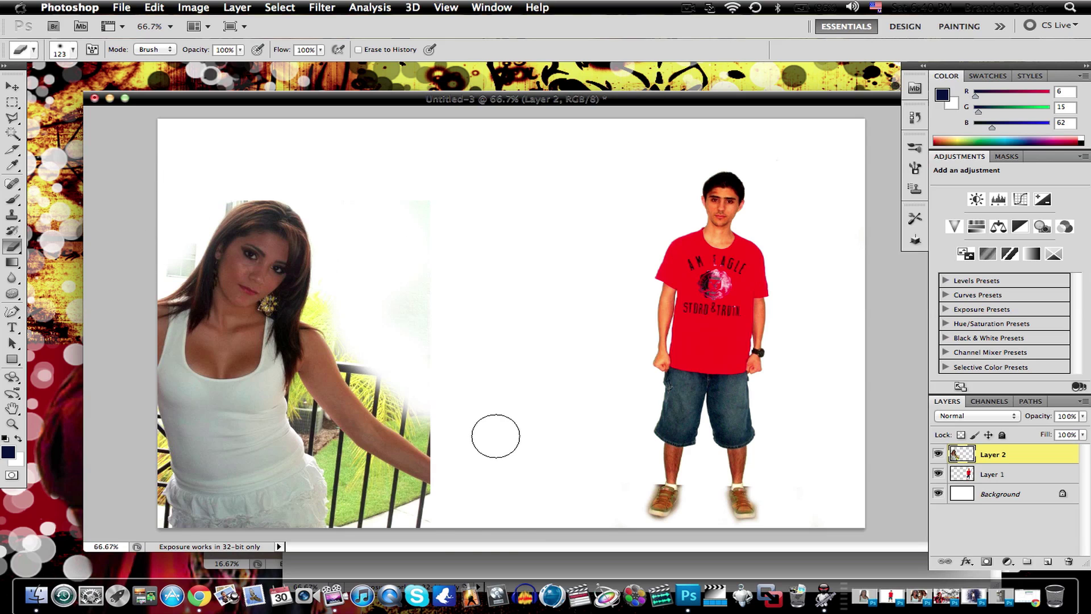
pyautogui.moveTo(456, 533)
pyautogui.mouseDown()
pyautogui.moveTo(390, 516)
pyautogui.moveTo(389, 500)
pyautogui.mouseUp()
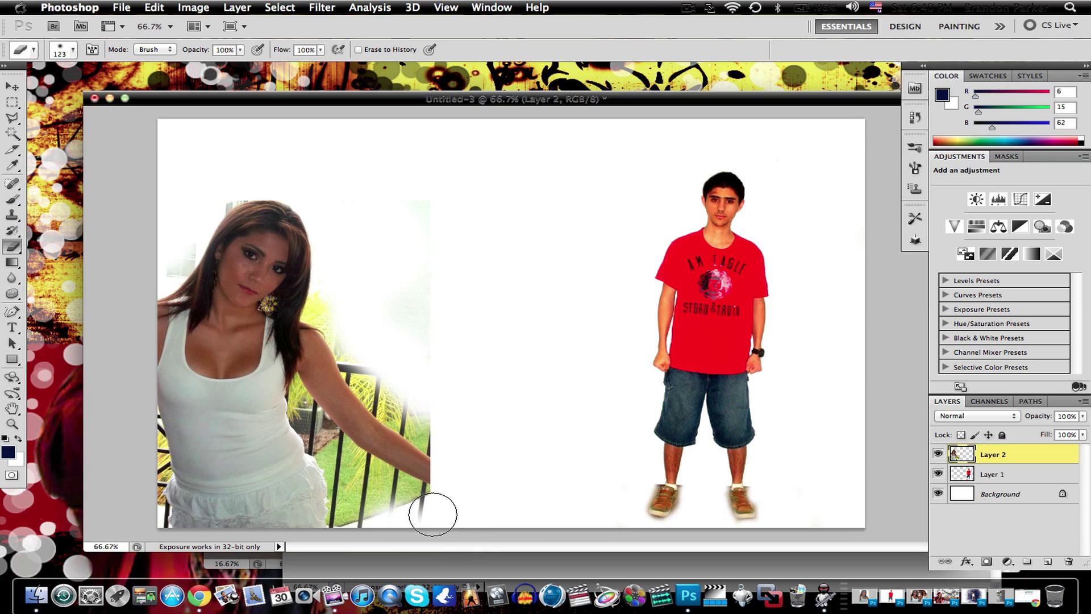
pyautogui.moveTo(423, 515)
pyautogui.mouseDown()
pyautogui.moveTo(370, 502)
pyautogui.moveTo(383, 512)
pyautogui.mouseUp()
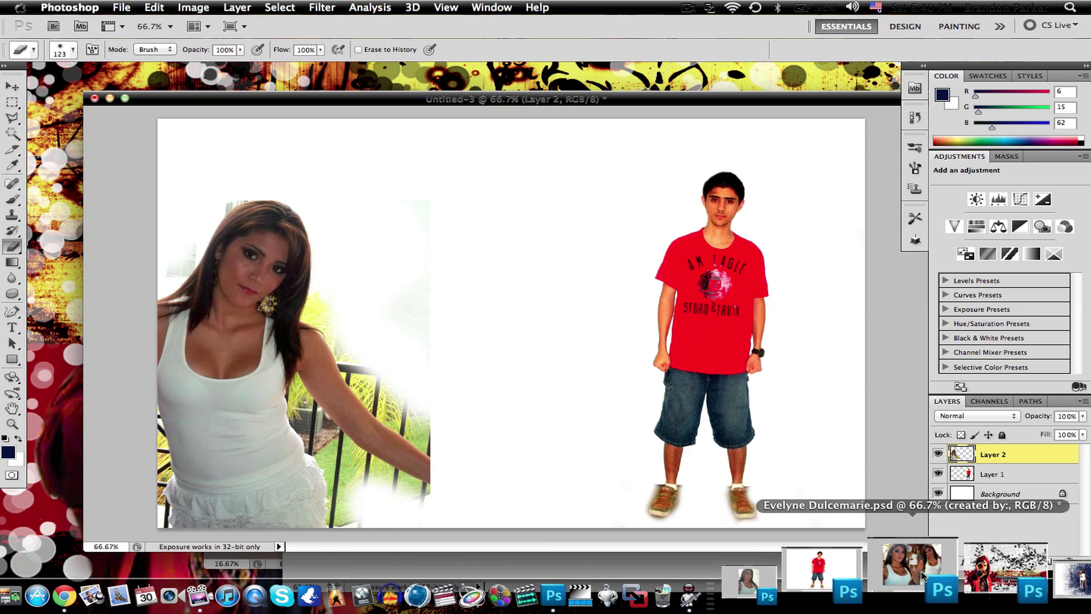
# Step: Bring up the finished PSD collage of the same woman as an example
pyautogui.click(915, 572)
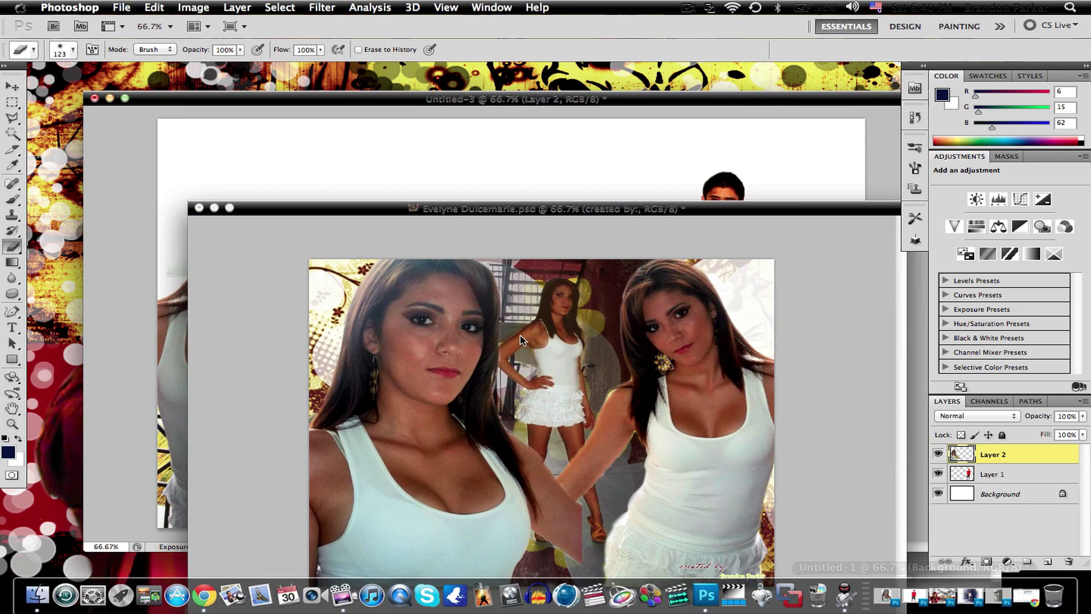
# Step: Show the two hidden red name text layers in the example collage
pyautogui.moveTo(480, 213); pyautogui.dragTo(452, 136)
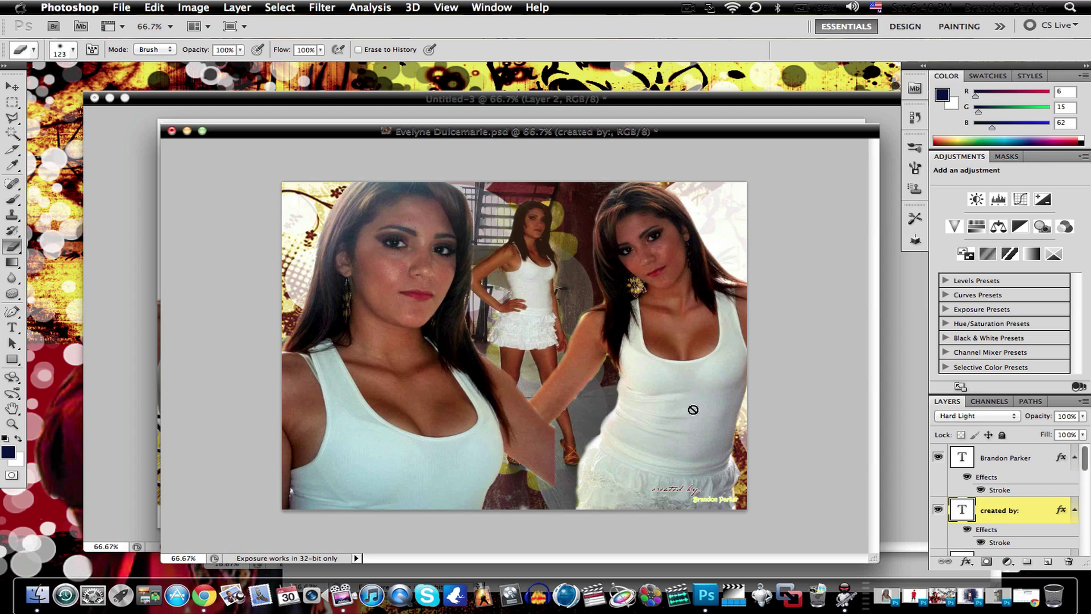
pyautogui.click(11, 87)
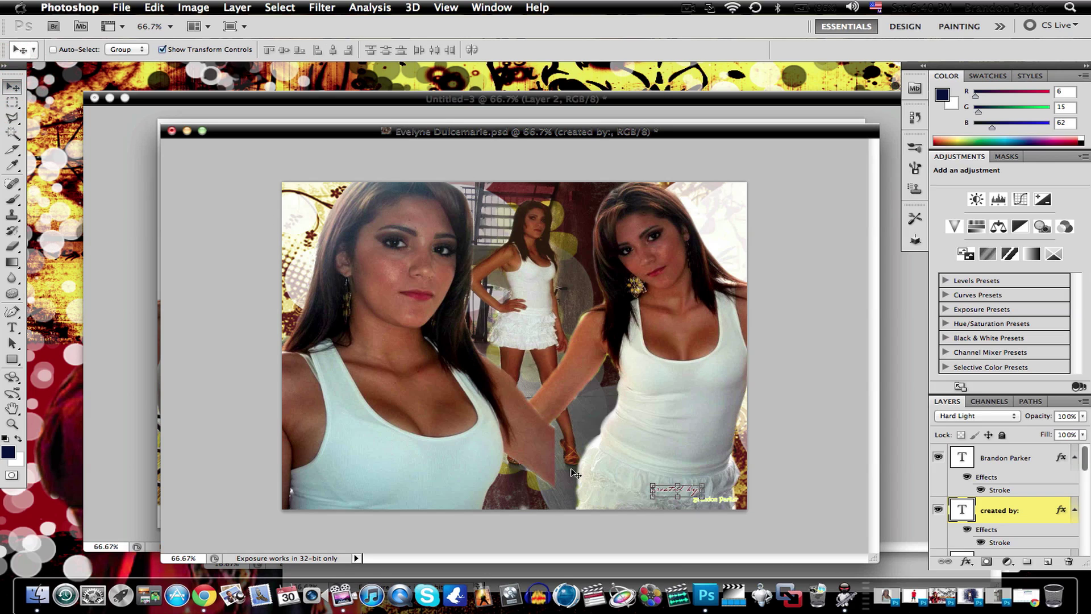
pyautogui.scroll(-1, 1021, 506)
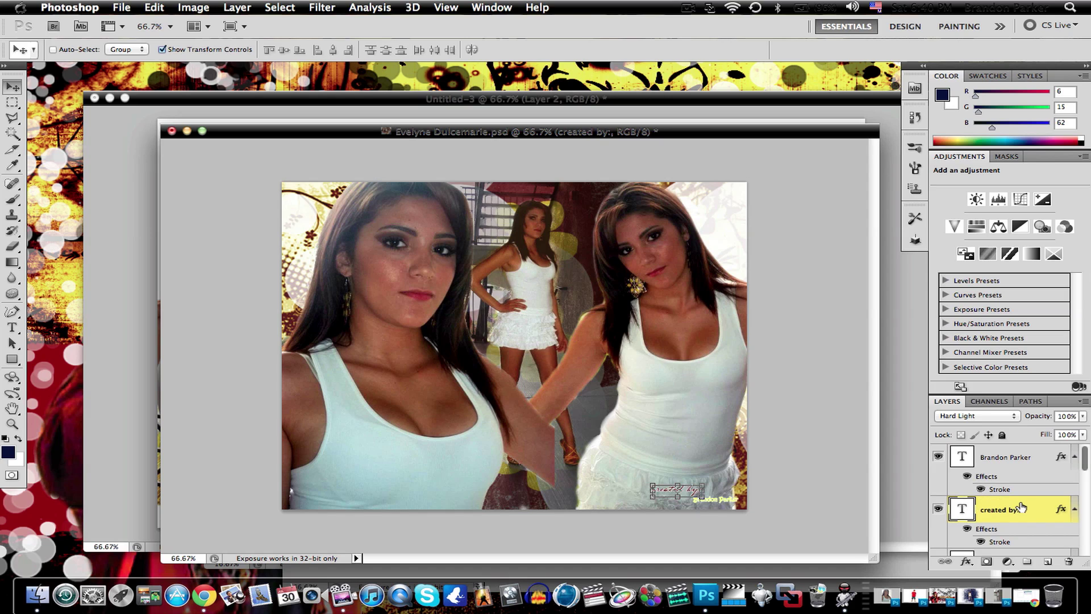
pyautogui.scroll(-3, 961, 520)
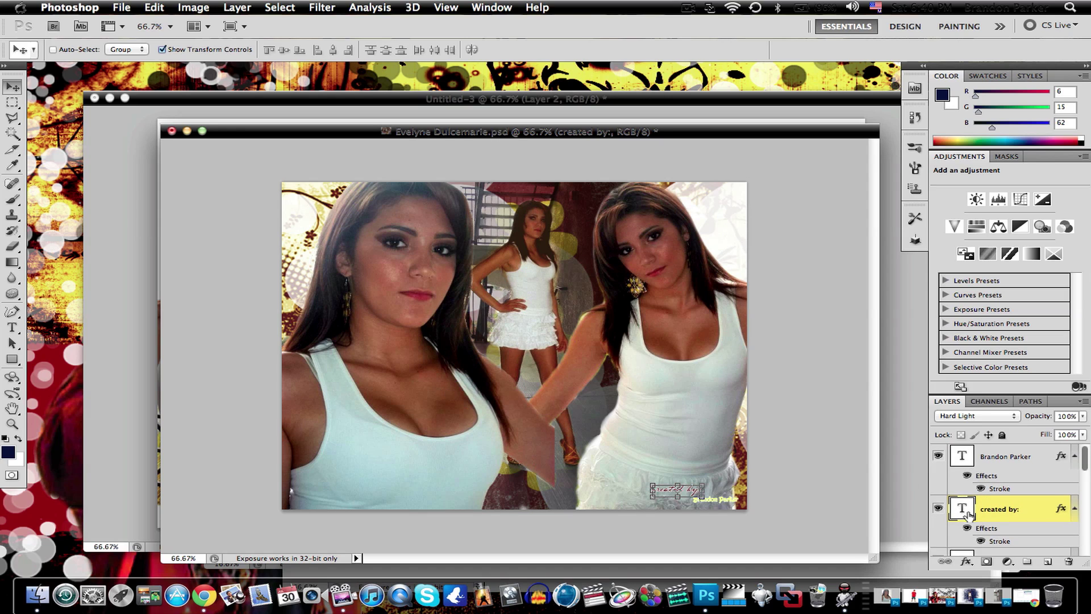
pyautogui.click(941, 537)
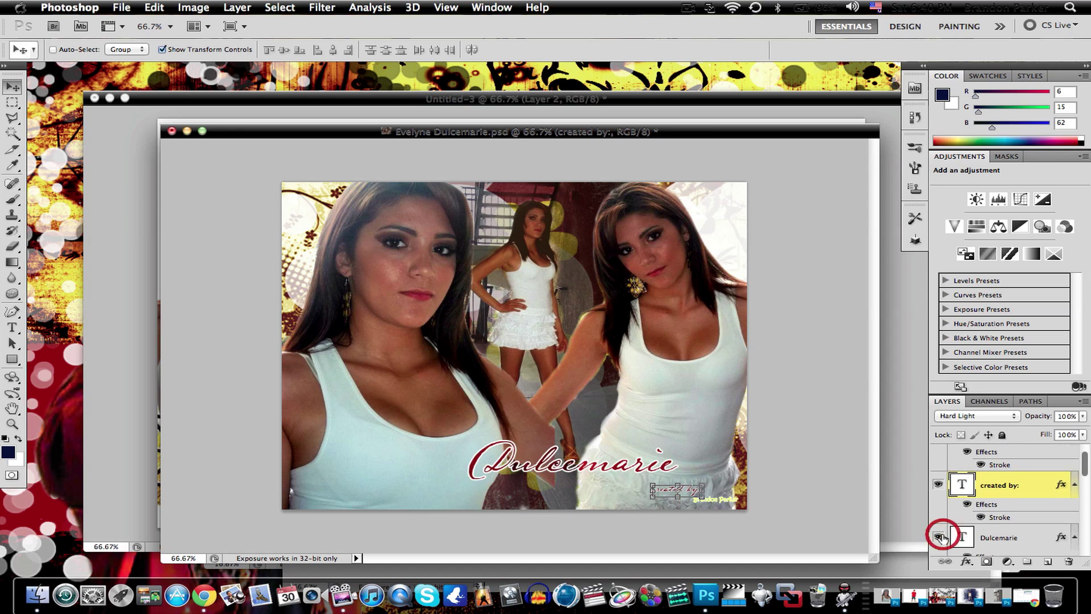
pyautogui.scroll(-2, 954, 522)
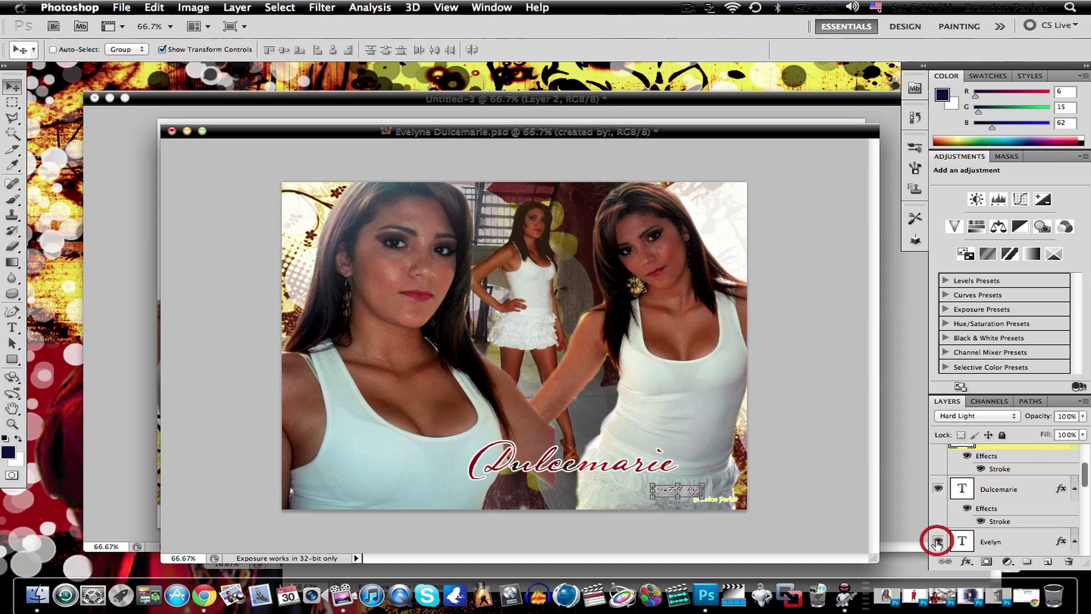
pyautogui.click(937, 543)
# Step: Show the hidden Layer 10 copy and Layer 10 artwork in the example collage
pyautogui.scroll(-4, 954, 511)
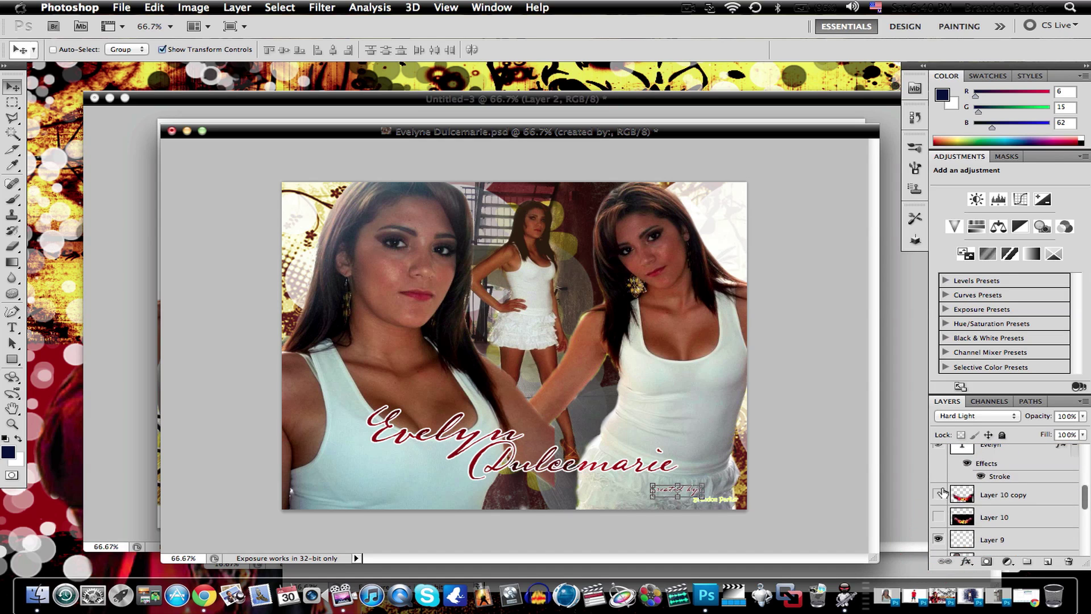
pyautogui.click(941, 492)
pyautogui.click(938, 517)
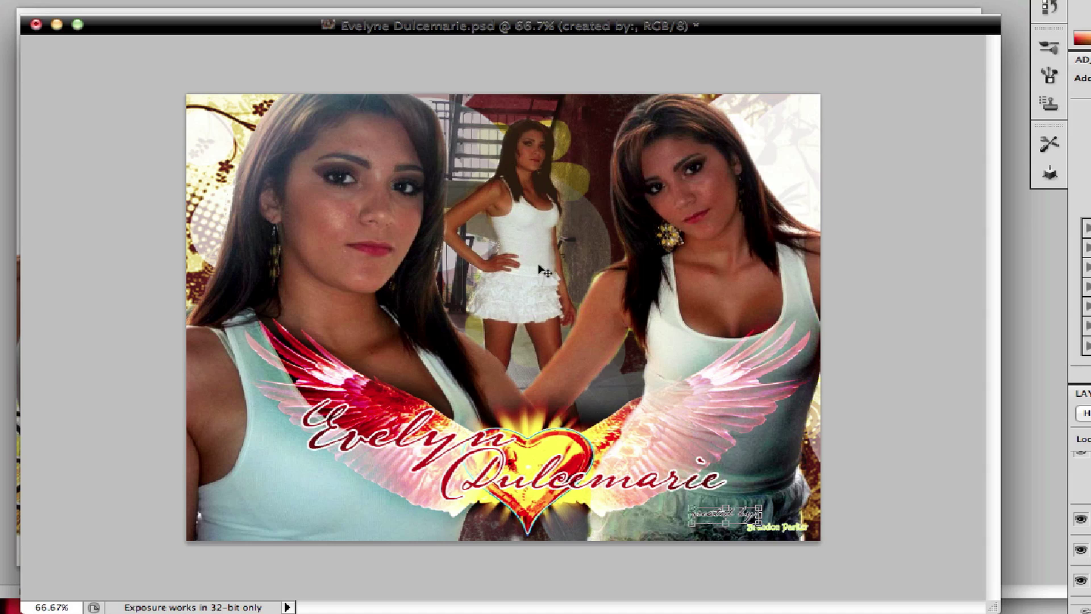
# Step: Minimize the example collage and bring up the Untitled-2 document with the woman on the blue grunge backdrop
pyautogui.moveTo(236, 28)
pyautogui.mouseDown()
pyautogui.moveTo(266, 68)
pyautogui.moveTo(282, 62)
pyautogui.mouseUp()
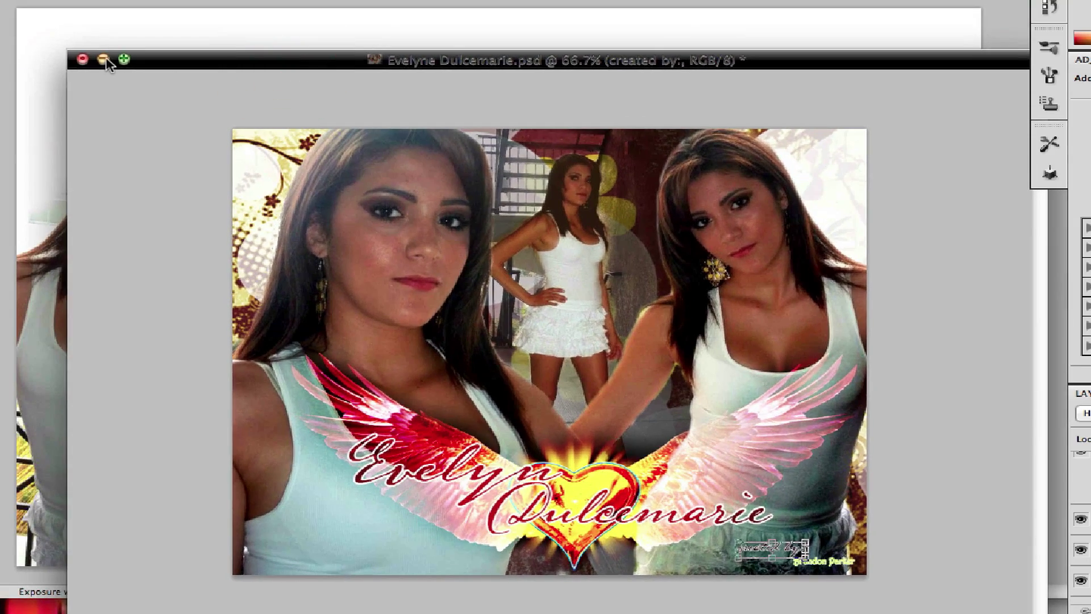
pyautogui.click(104, 59)
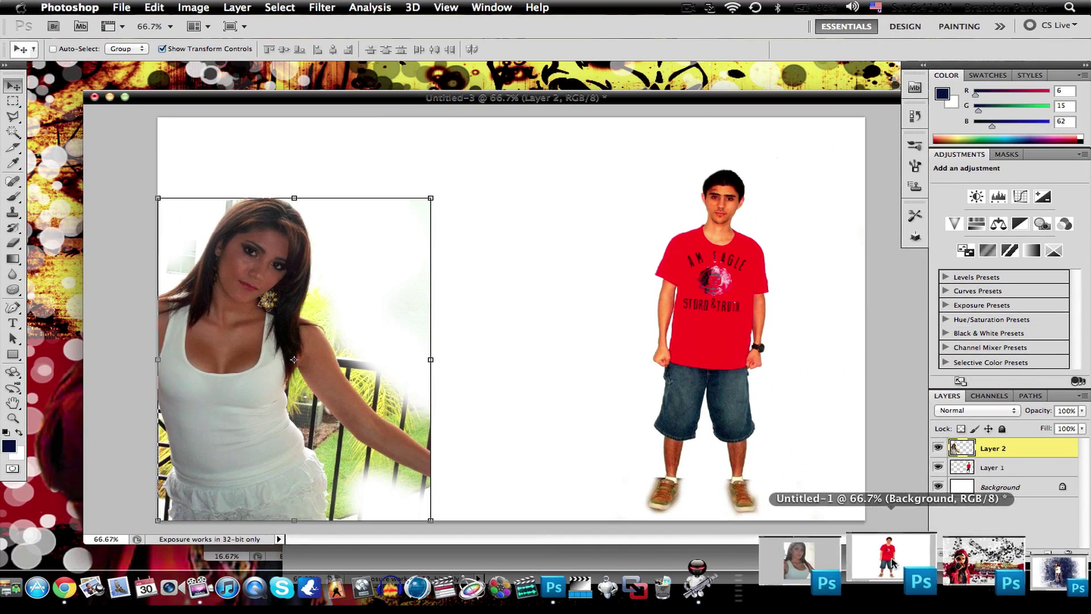
pyautogui.click(952, 563)
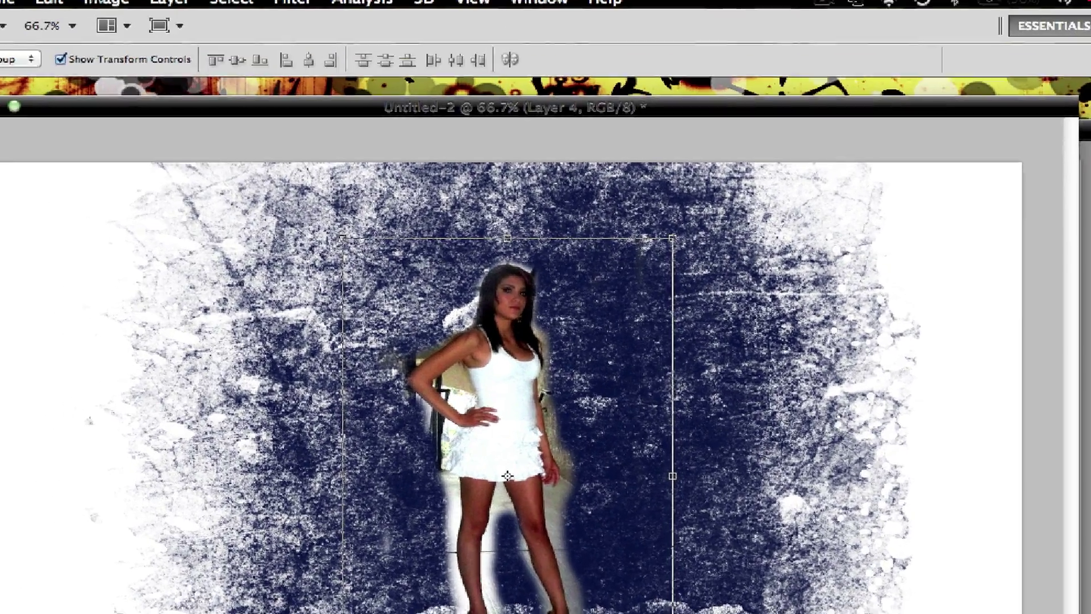
# Step: Apply Brightness/Contrast to the woman's Layer 4 with brightness 0 and contrast 15
pyautogui.click(188, 7)
pyautogui.moveTo(171, 72)
pyautogui.click(386, 71)
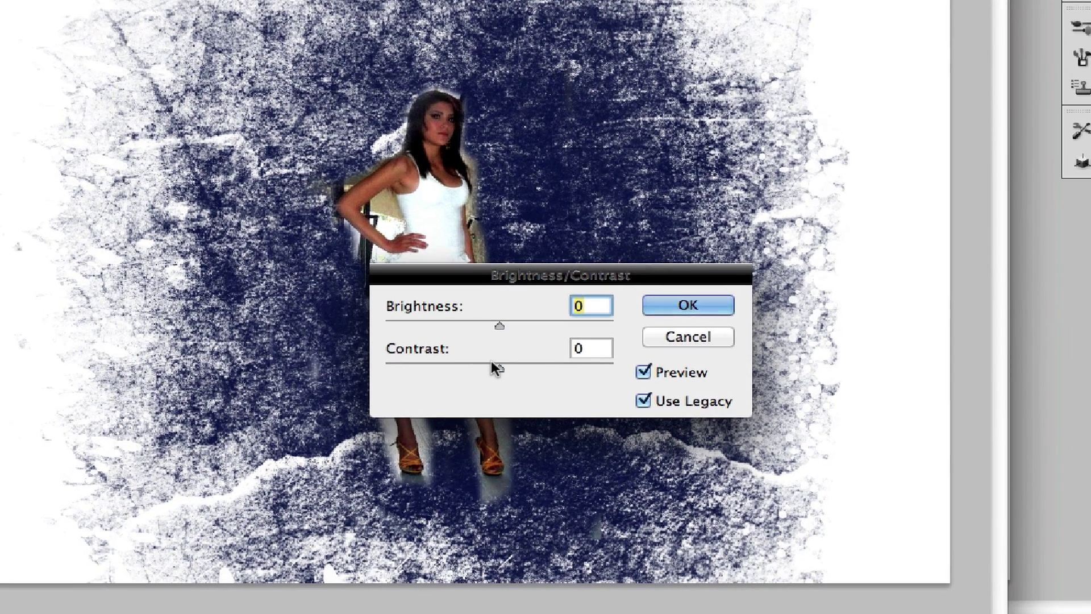
pyautogui.moveTo(566, 527); pyautogui.dragTo(585, 529)
pyautogui.moveTo(517, 366); pyautogui.dragTo(516, 367)
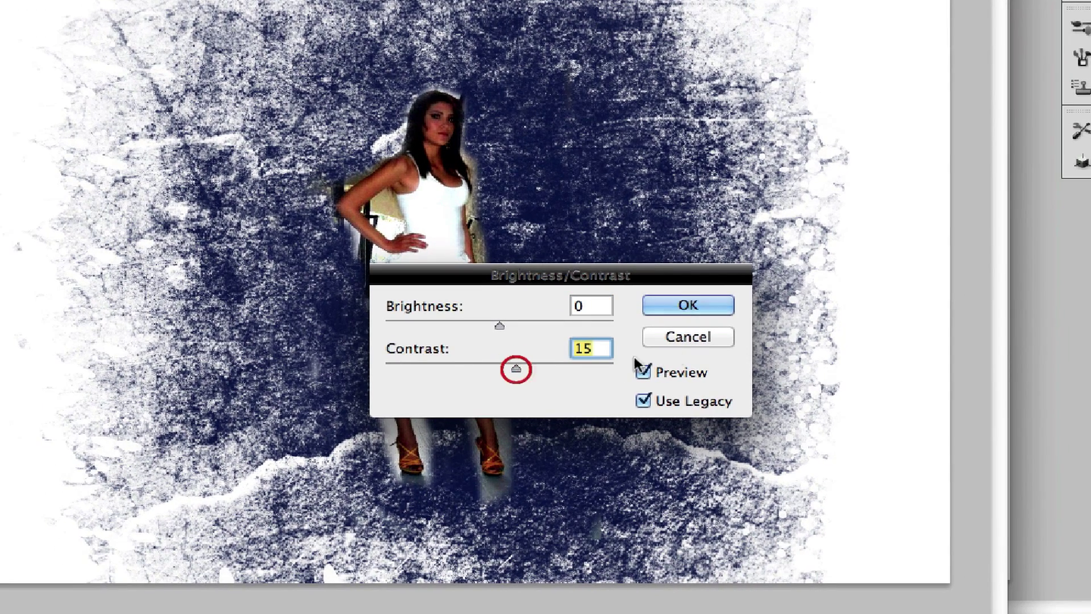
pyautogui.click(686, 305)
pyautogui.hotkey('ctrl', 't')
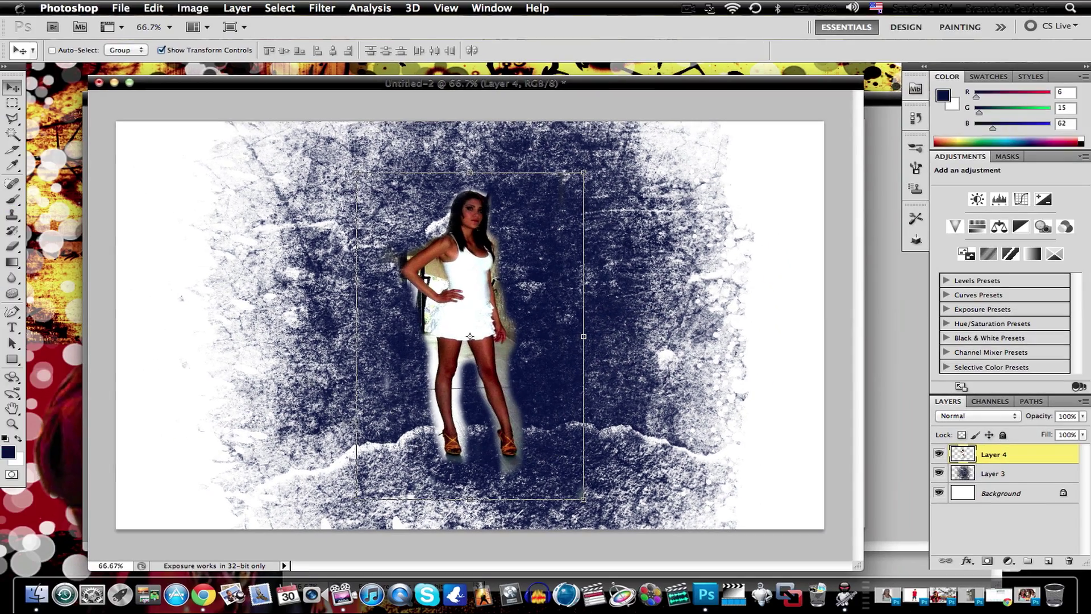
# Step: Erase the leftover background halo around the woman's legs and feet with a 56 px eraser at 0% hardness
pyautogui.click(11, 246)
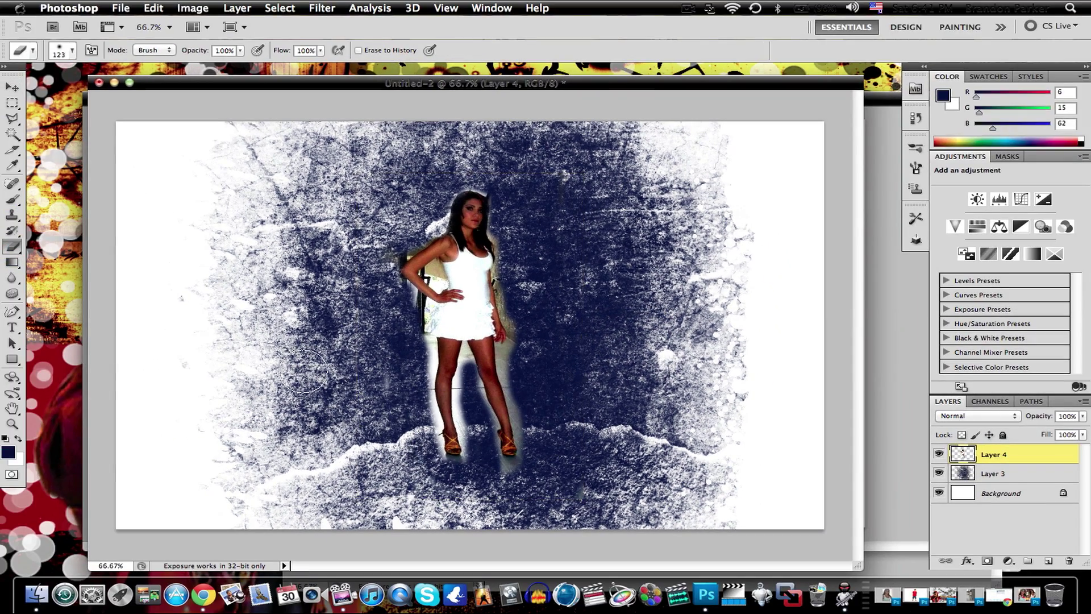
pyautogui.click(73, 50)
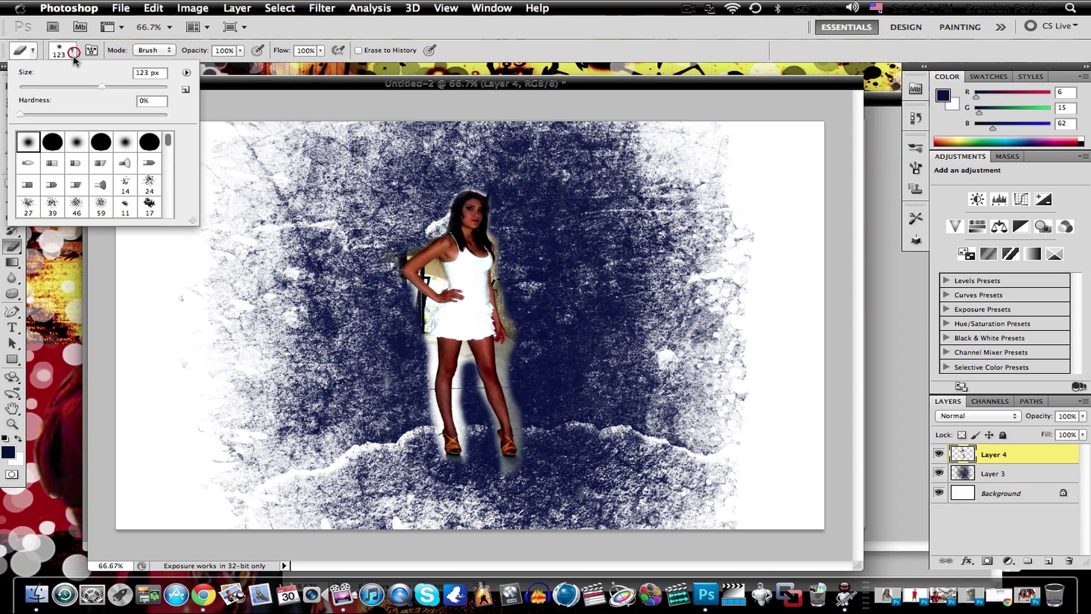
pyautogui.moveTo(99, 88); pyautogui.dragTo(62, 91)
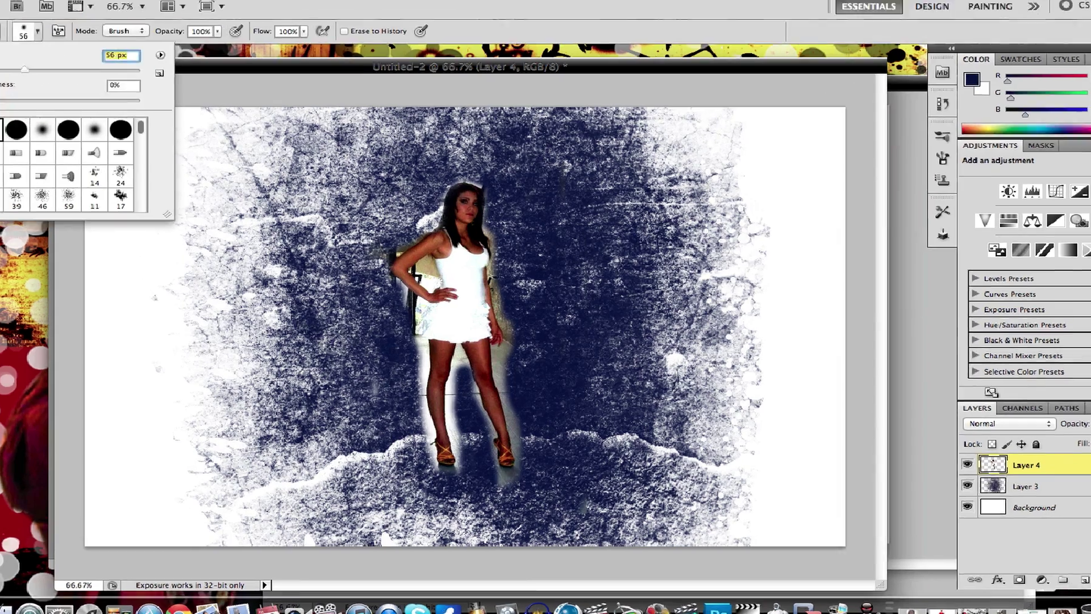
pyautogui.press('Return')
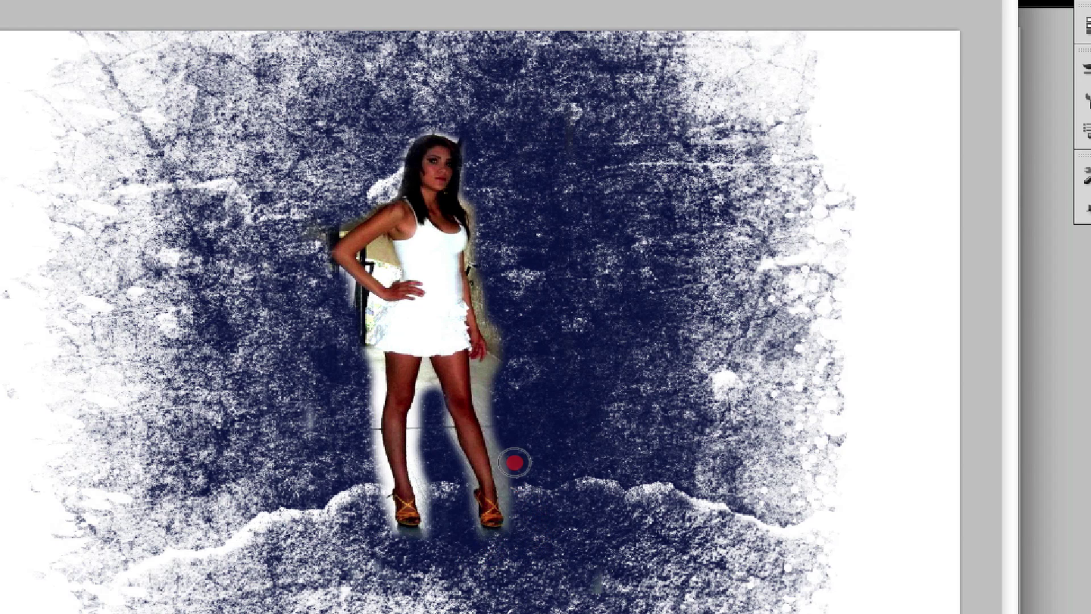
pyautogui.click(494, 300)
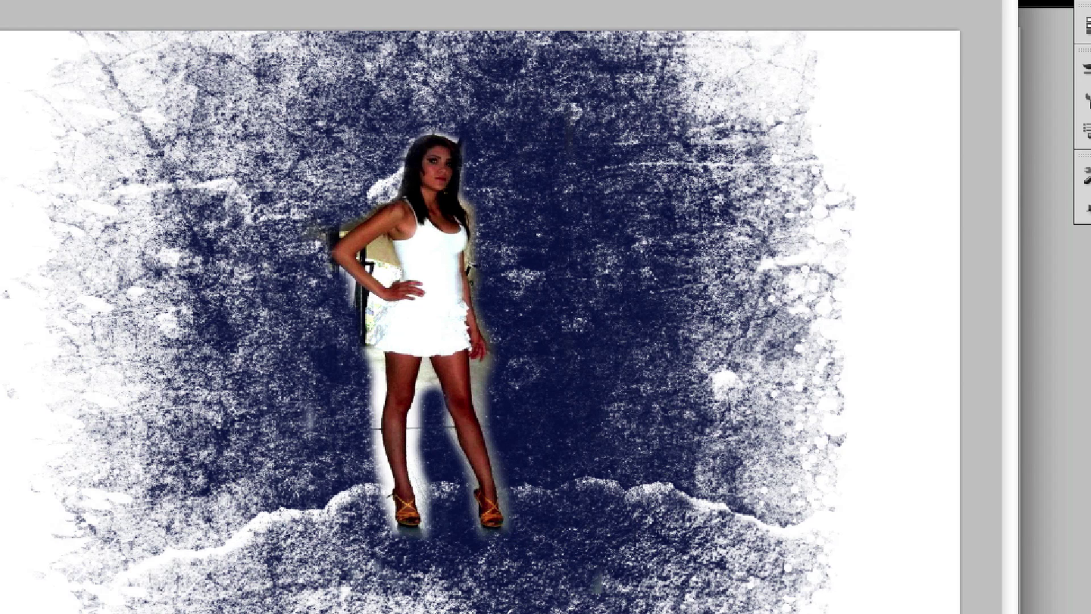
pyautogui.moveTo(357, 411)
pyautogui.mouseDown()
pyautogui.moveTo(361, 392)
pyautogui.moveTo(352, 468)
pyautogui.moveTo(358, 450)
pyautogui.moveTo(368, 486)
pyautogui.moveTo(348, 402)
pyautogui.moveTo(332, 390)
pyautogui.mouseUp()
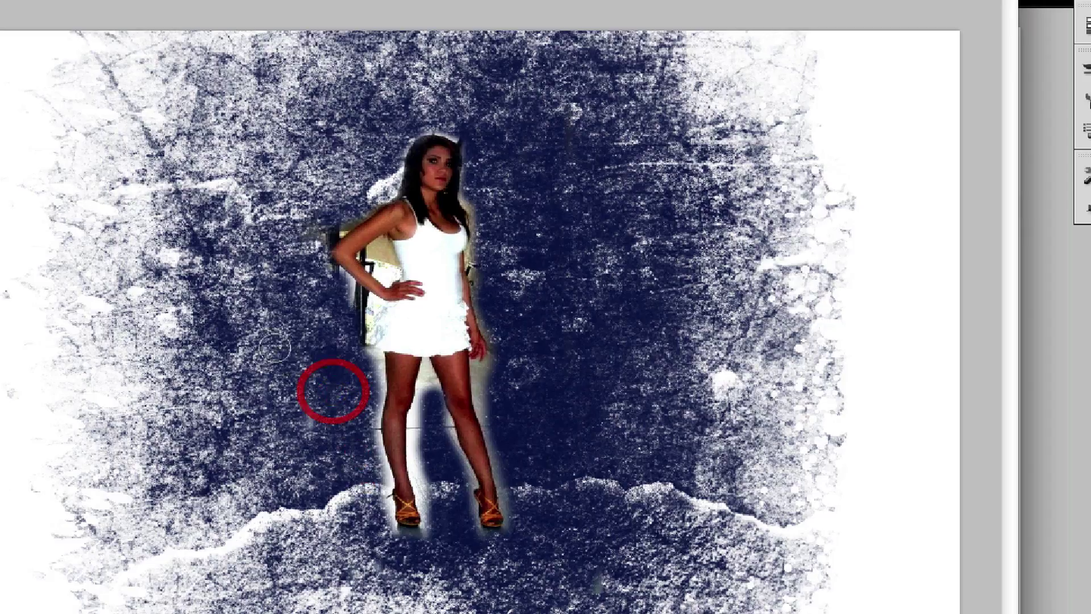
pyautogui.moveTo(374, 170)
pyautogui.mouseDown()
pyautogui.moveTo(377, 183)
pyautogui.moveTo(384, 86)
pyautogui.moveTo(443, 68)
pyautogui.mouseUp()
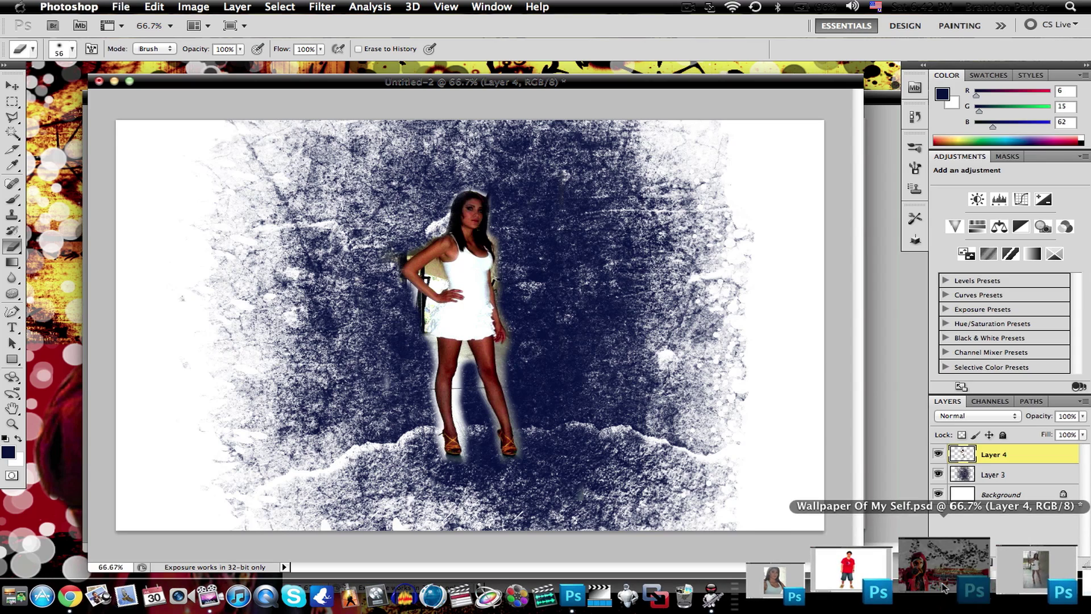
# Step: Show the hidden Layer 4 background in the Wallpaper Of My Self.psd example, and minimize that document
pyautogui.click(941, 594)
pyautogui.click(462, 166)
pyautogui.moveTo(462, 166); pyautogui.dragTo(407, 149)
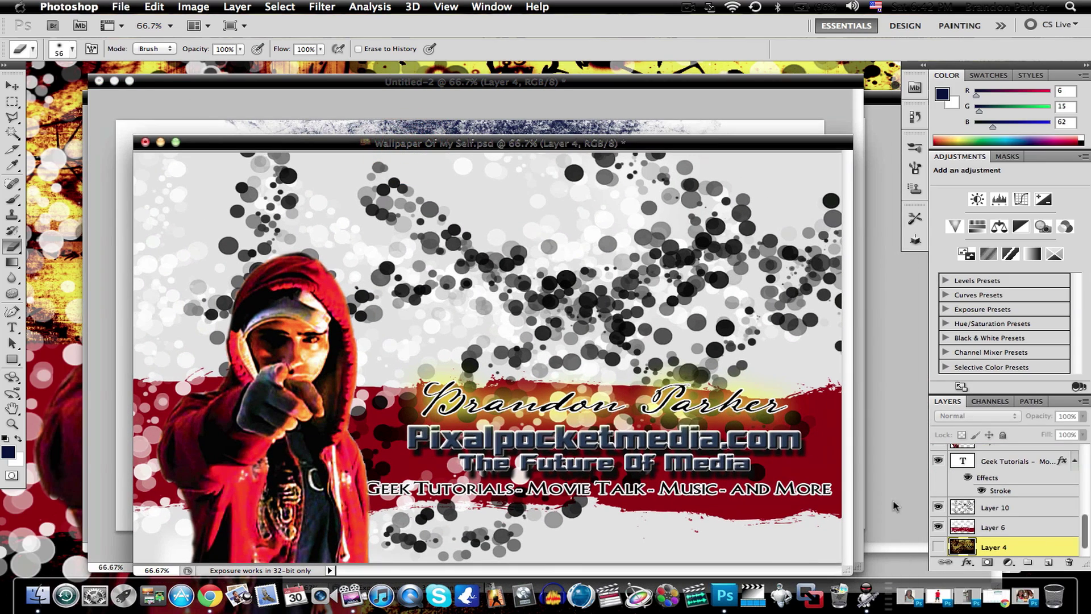
pyautogui.click(937, 547)
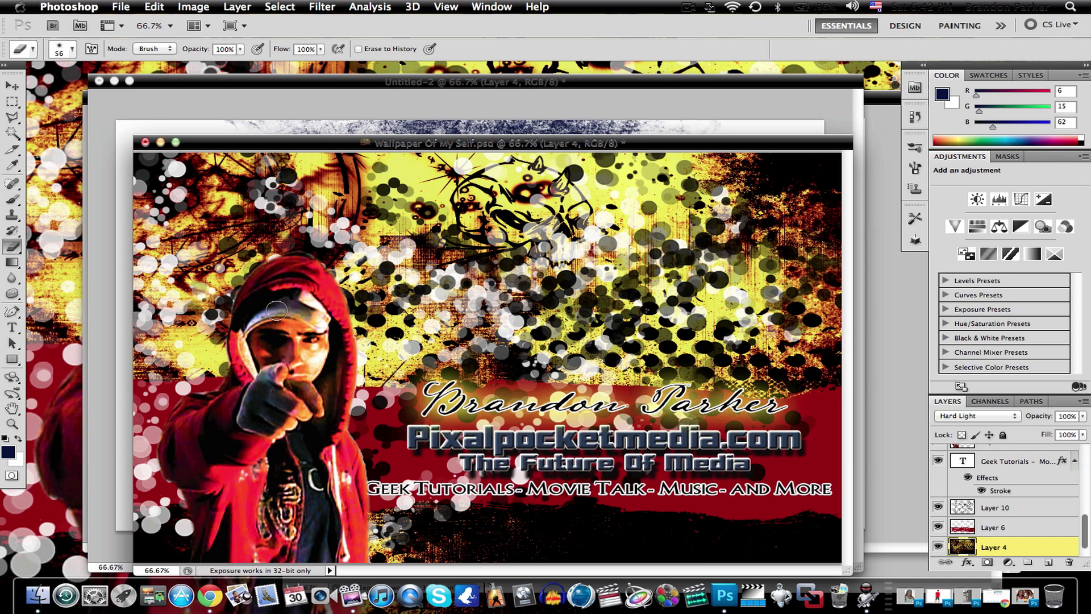
pyautogui.click(161, 143)
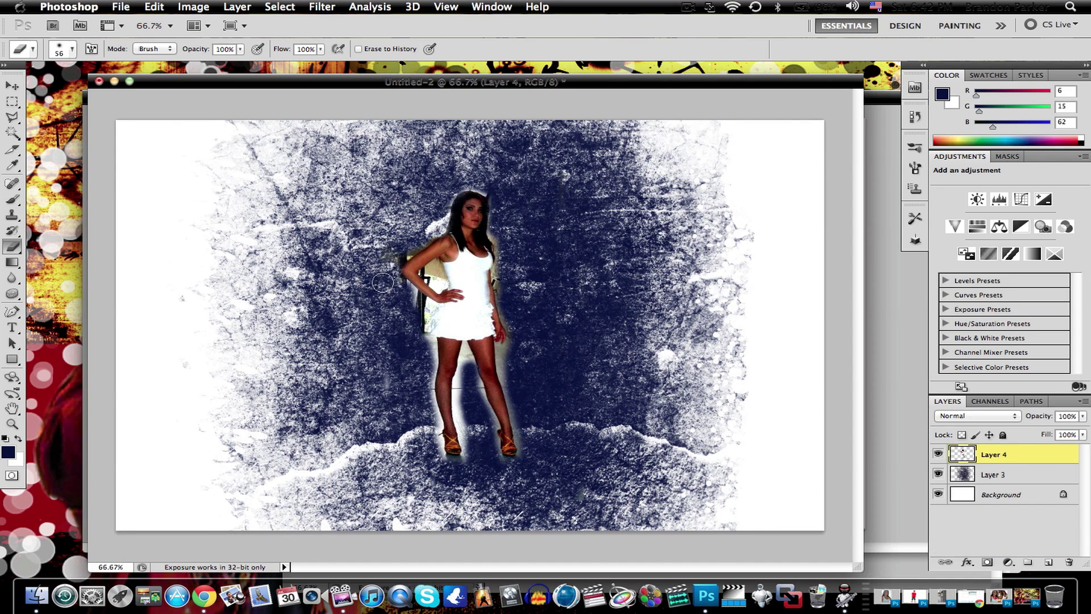